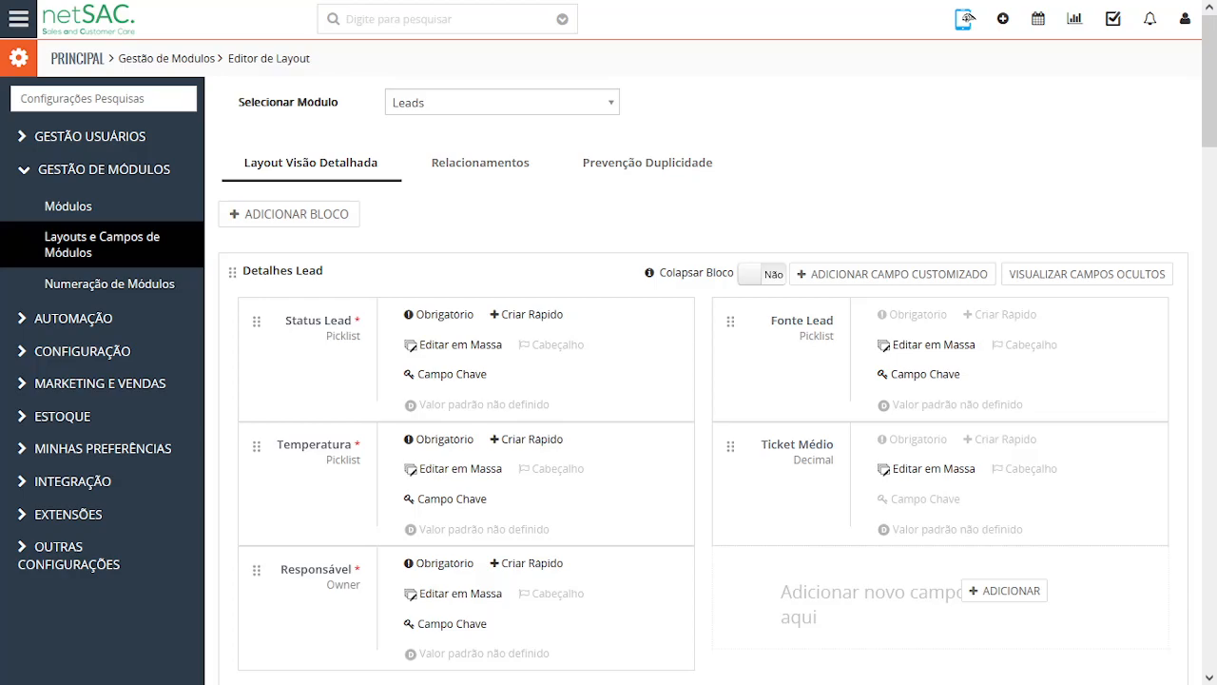
- Move the Temperatura field to the first position of the second column in the Detalhes Lead block
{"action": "scroll", "coordinate": [608, 380], "scroll_direction": "down", "scroll_amount": 2}
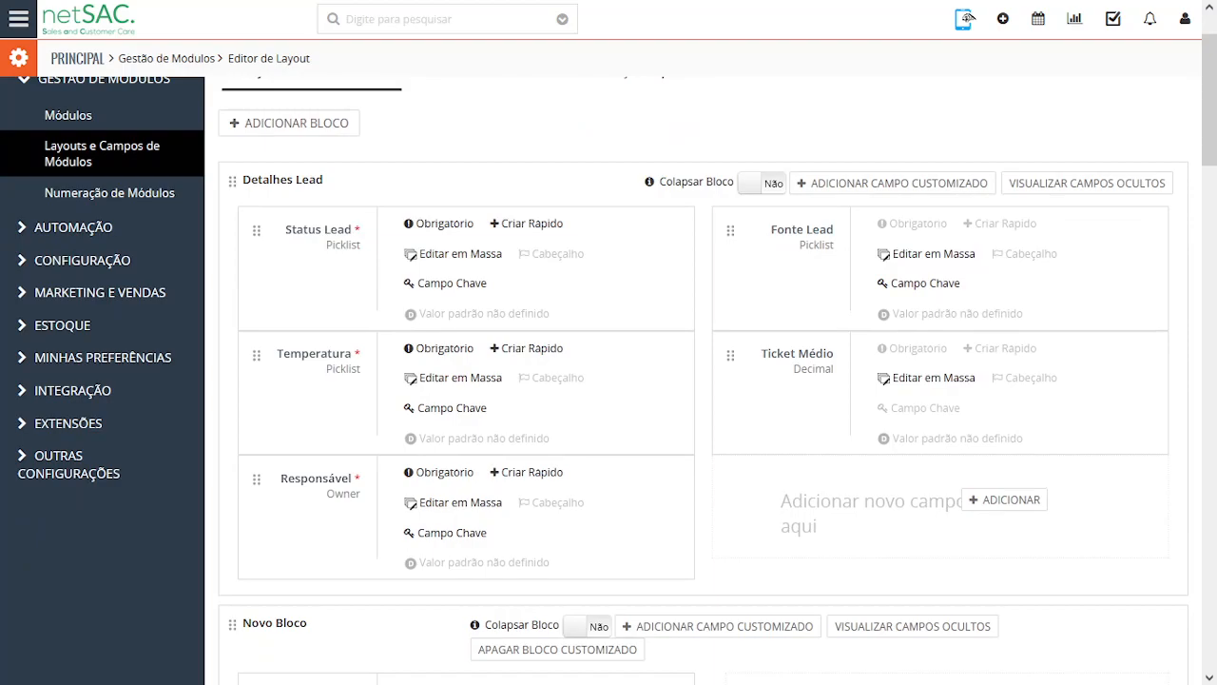
{"action": "left_click_drag", "start_coordinate": [258, 443], "coordinate": [759, 274]}
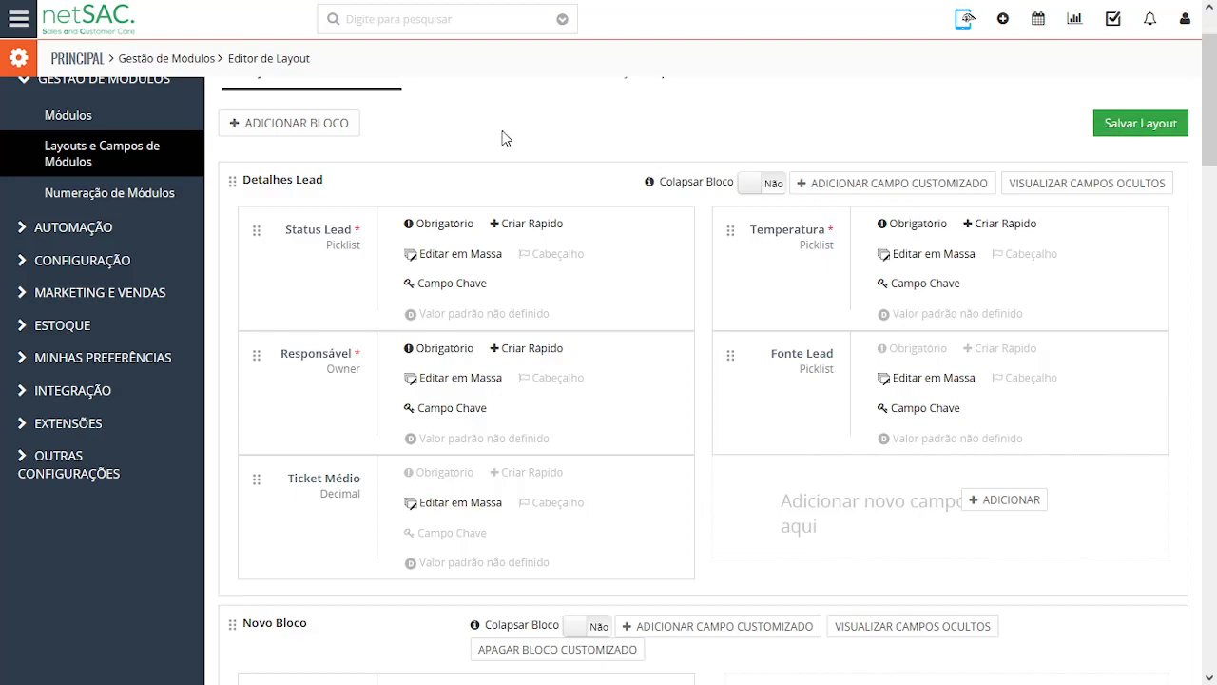
- Check the positions of Fonte Lead and Temperatura in the lead's edit form before saving the layout
{"action": "left_click", "coordinate": [408, 14]}
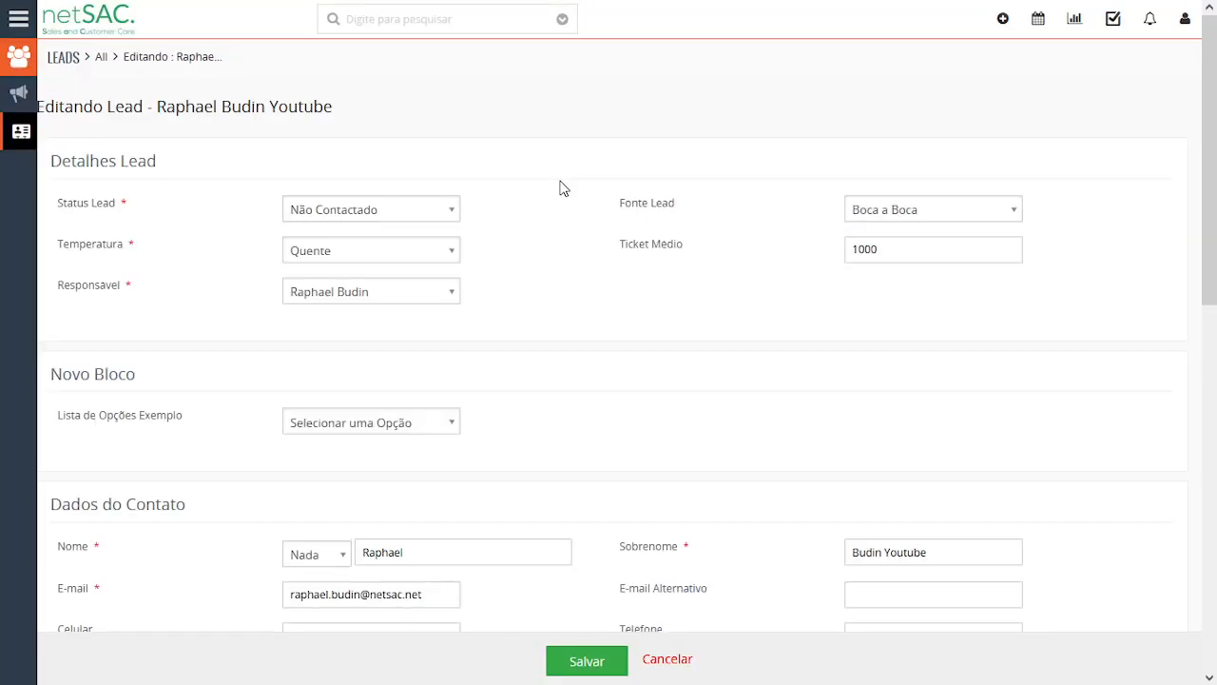
{"action": "left_click_drag", "start_coordinate": [619, 203], "coordinate": [697, 219]}
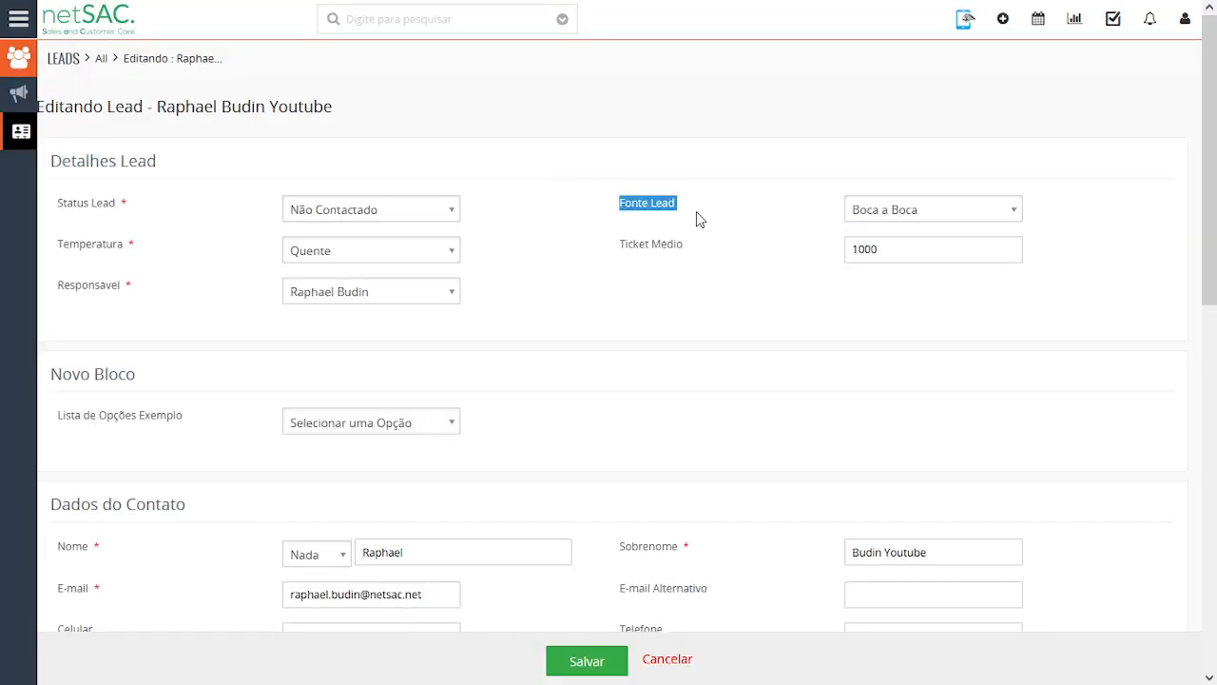
{"action": "left_click", "coordinate": [697, 219]}
{"action": "left_click_drag", "start_coordinate": [56, 252], "coordinate": [133, 250]}
- Save the Leads layout and check the placement of Temperatura and Fonte Lead in the reloaded lead edit form
{"action": "left_click", "coordinate": [82, 16]}
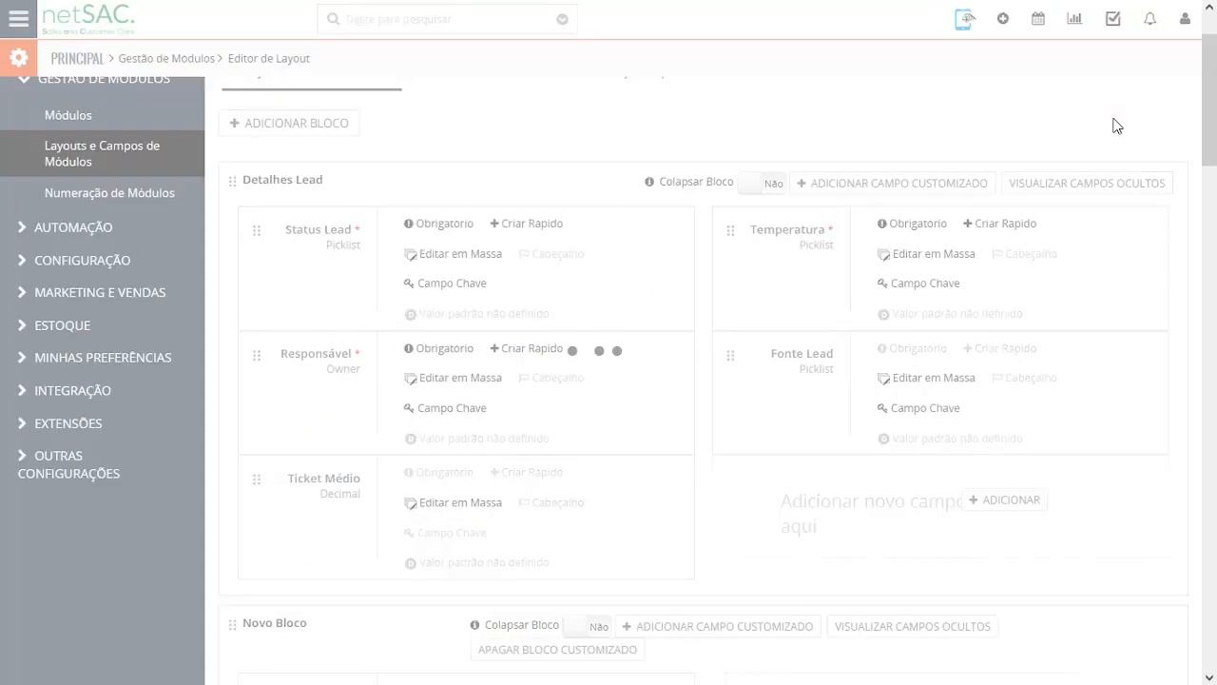
{"action": "left_click", "coordinate": [407, 16]}
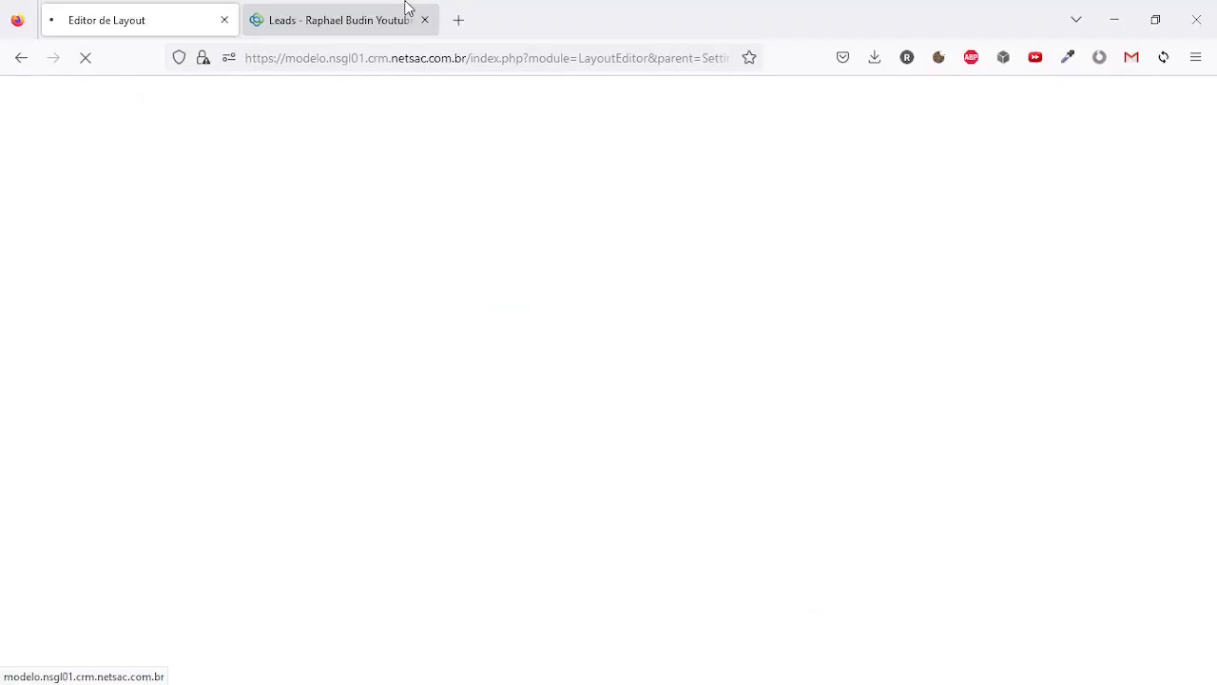
{"action": "left_click", "coordinate": [545, 183]}
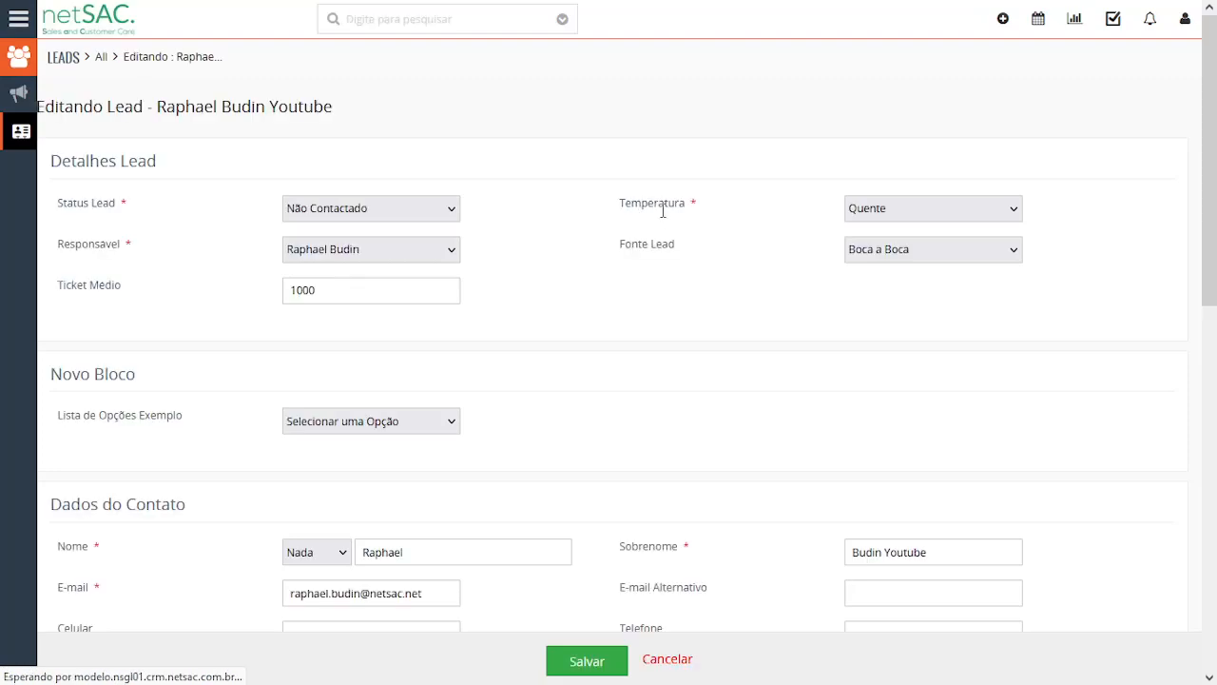
{"action": "left_click_drag", "start_coordinate": [616, 205], "coordinate": [713, 209]}
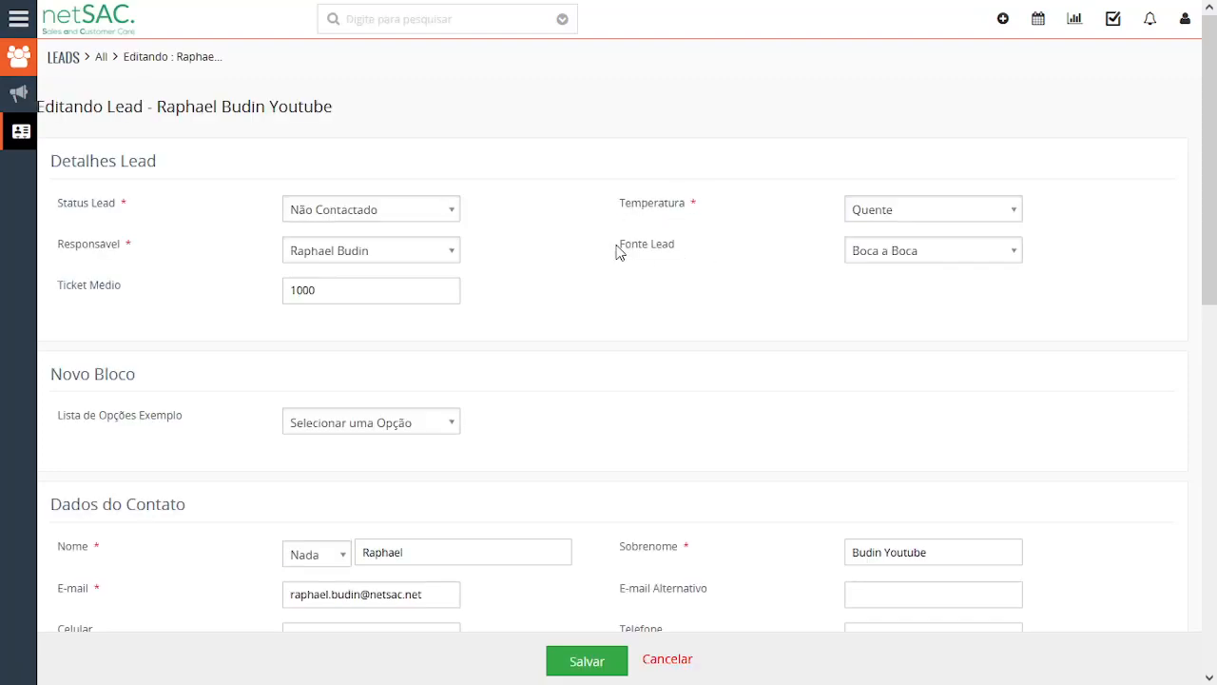
{"action": "left_click_drag", "start_coordinate": [619, 243], "coordinate": [693, 255]}
- Try moving the Temperatura field to other positions within the Detalhes Lead block of the layout editor
{"action": "left_click", "coordinate": [172, 9]}
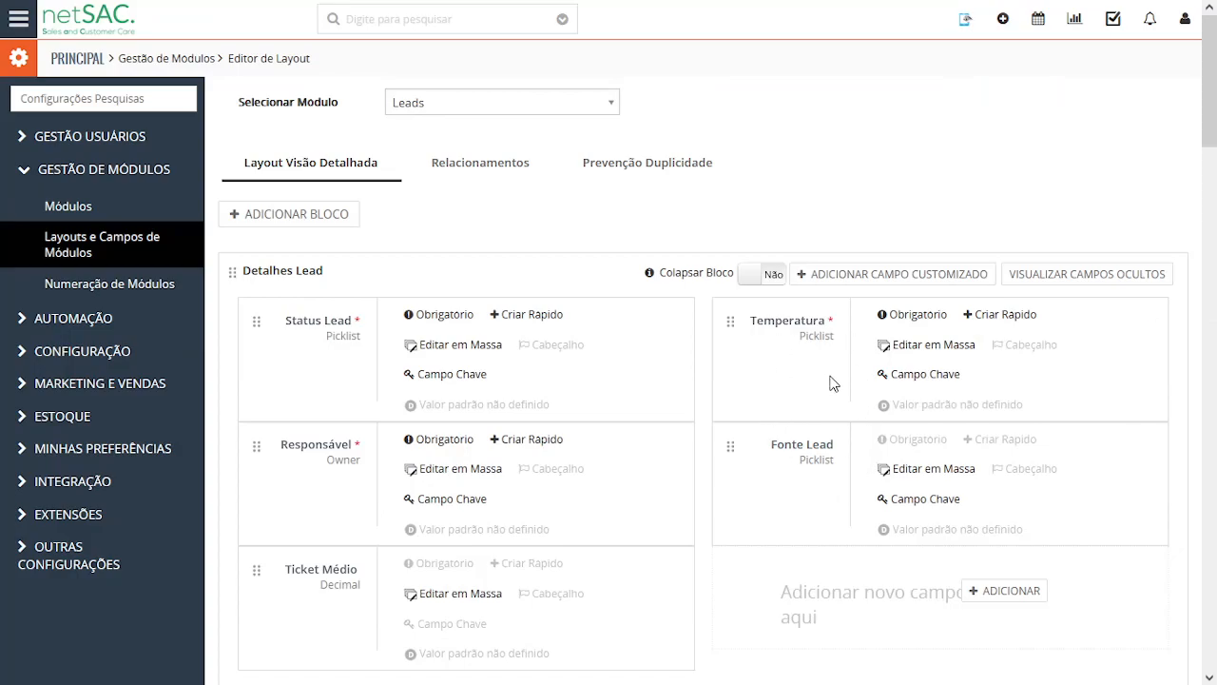
{"action": "left_click_drag", "start_coordinate": [732, 323], "coordinate": [728, 438]}
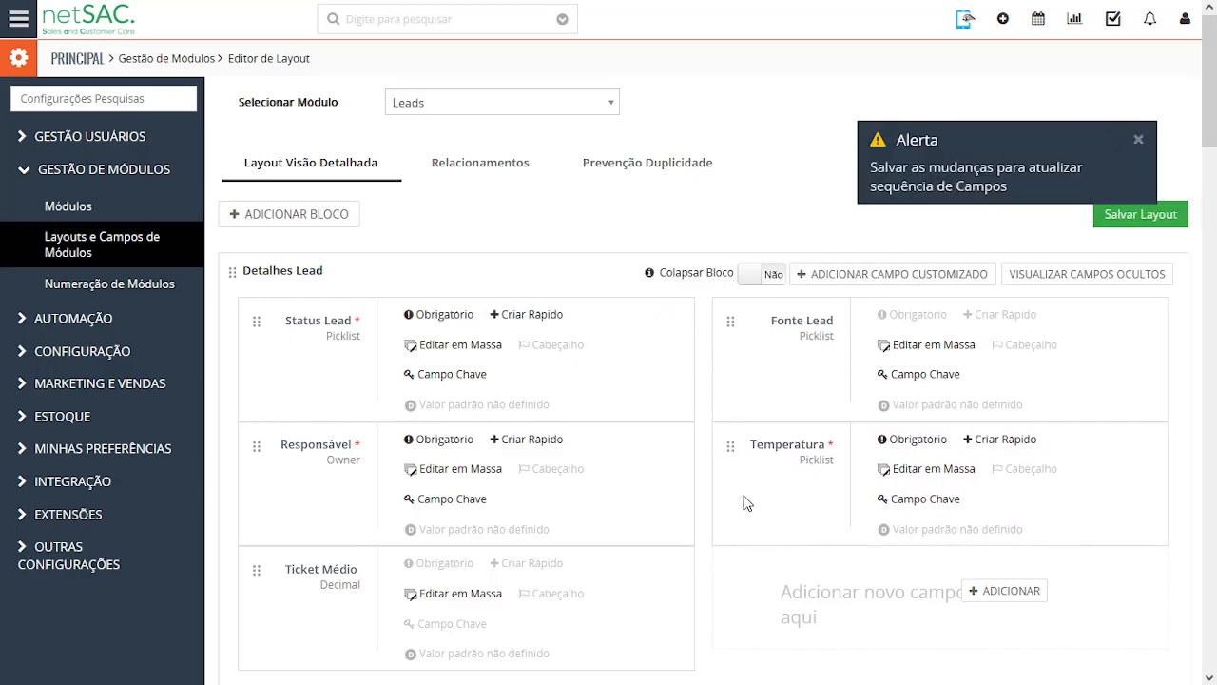
{"action": "left_click_drag", "start_coordinate": [733, 451], "coordinate": [557, 503]}
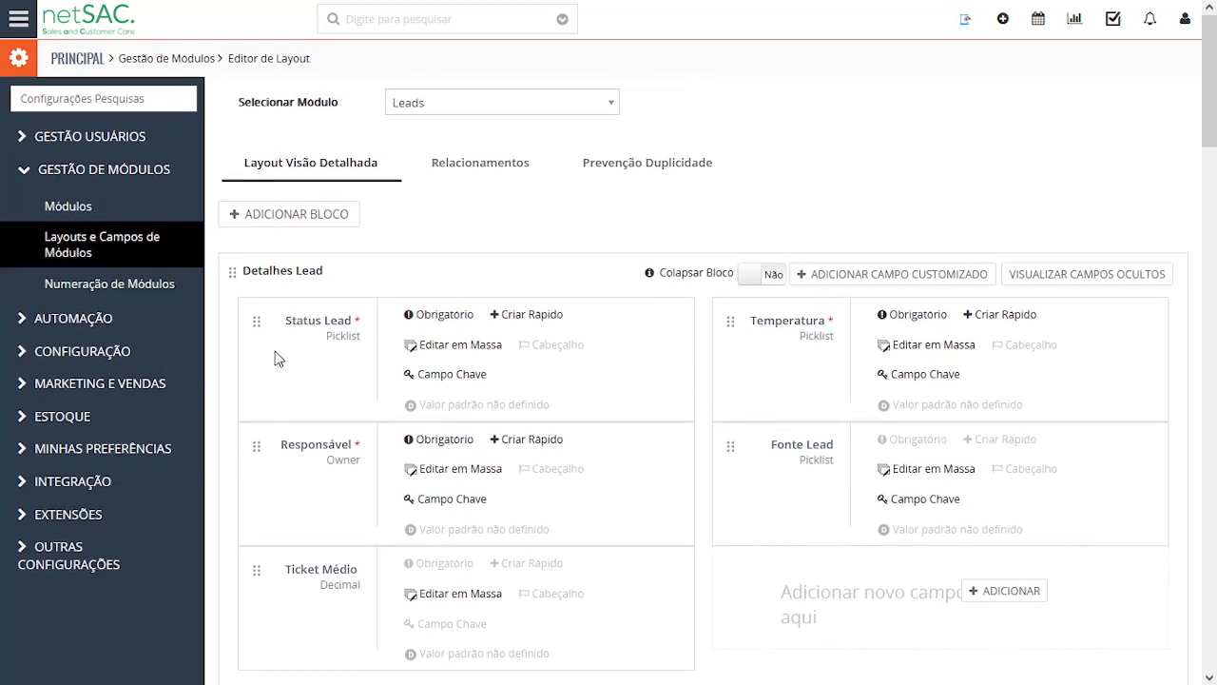
- Move the Ticket Médio field from Detalhes Lead into Novo Bloco beside Lista de Opções Exemplo, and save the layout
{"action": "scroll", "coordinate": [438, 373], "scroll_direction": "down", "scroll_amount": 2}
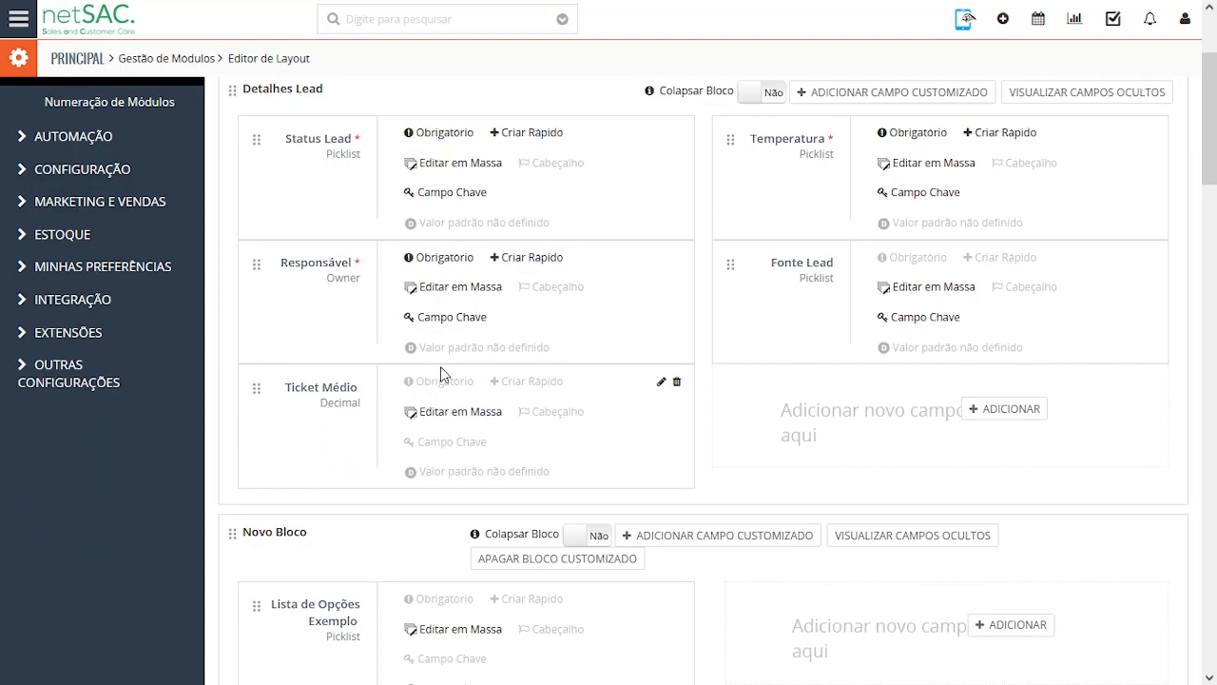
{"action": "scroll", "coordinate": [439, 367], "scroll_direction": "down", "scroll_amount": 1}
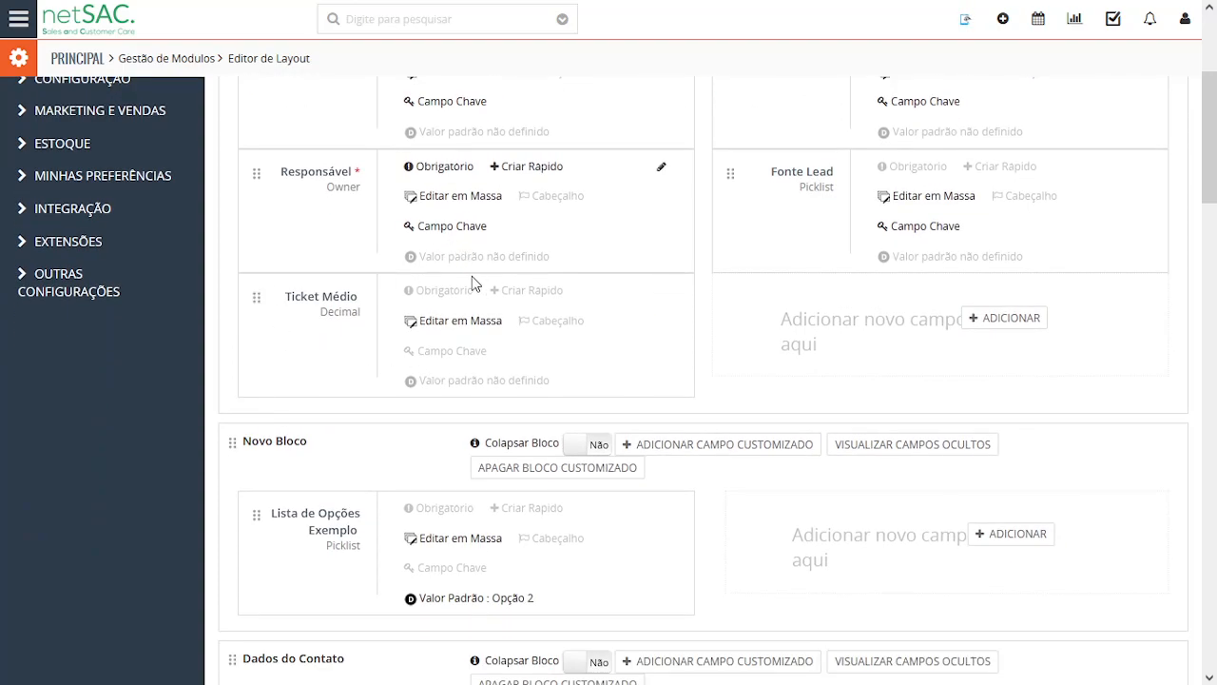
{"action": "scroll", "coordinate": [437, 334], "scroll_direction": "up", "scroll_amount": 2}
{"action": "scroll", "coordinate": [302, 385], "scroll_direction": "down", "scroll_amount": 1}
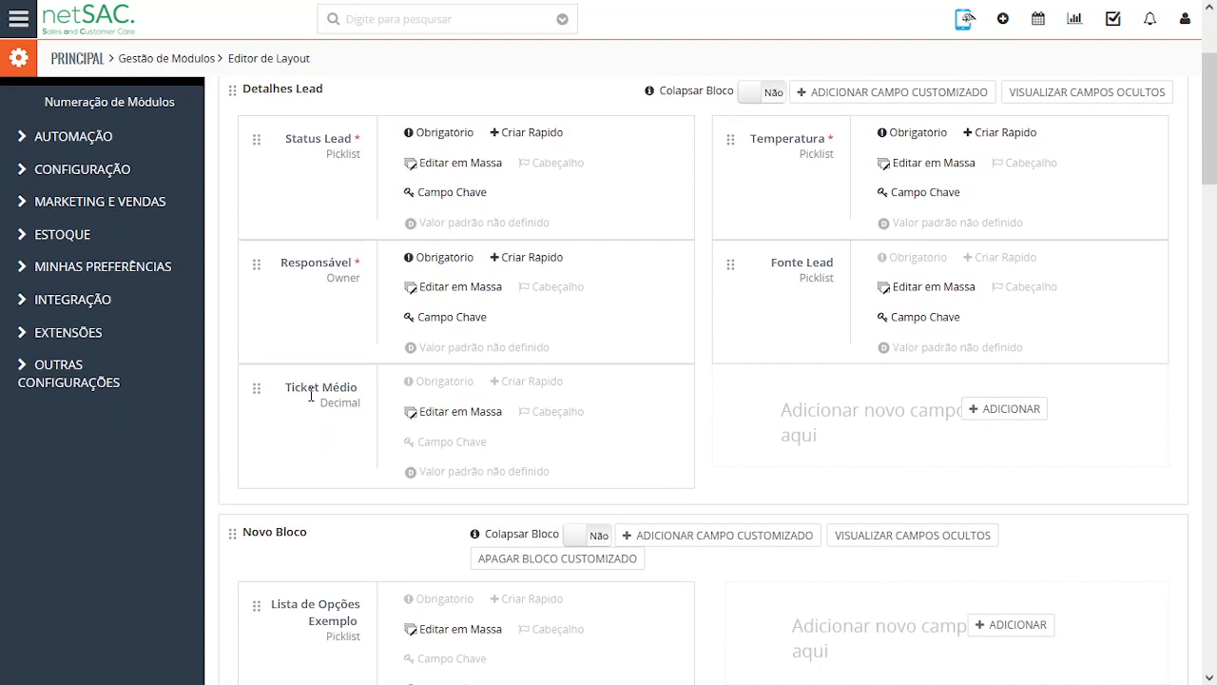
{"action": "scroll", "coordinate": [317, 387], "scroll_direction": "up", "scroll_amount": 2}
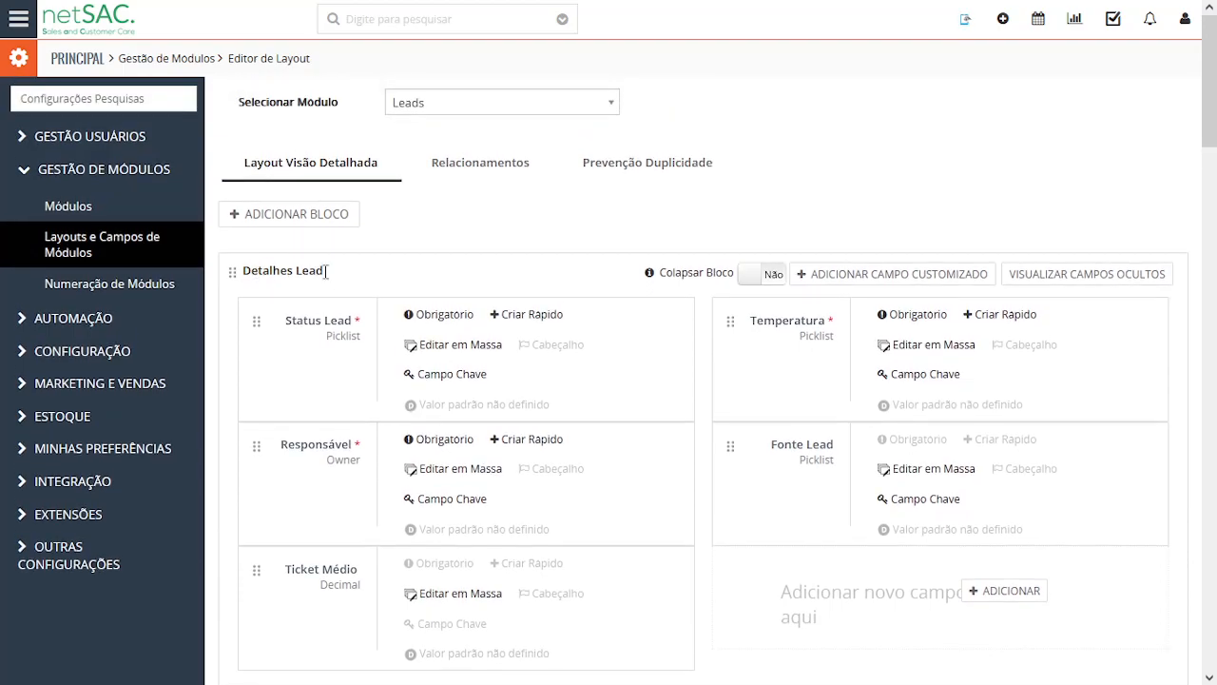
{"action": "scroll", "coordinate": [325, 271], "scroll_direction": "down", "scroll_amount": 3}
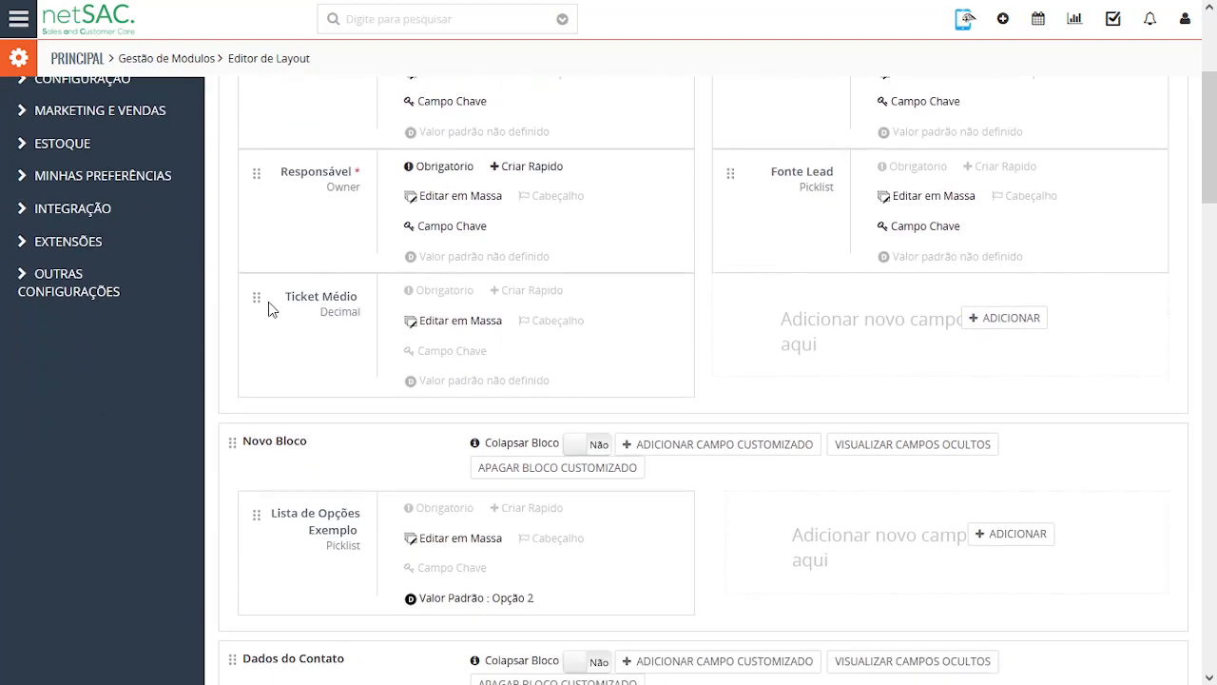
{"action": "left_click_drag", "start_coordinate": [256, 296], "coordinate": [658, 534]}
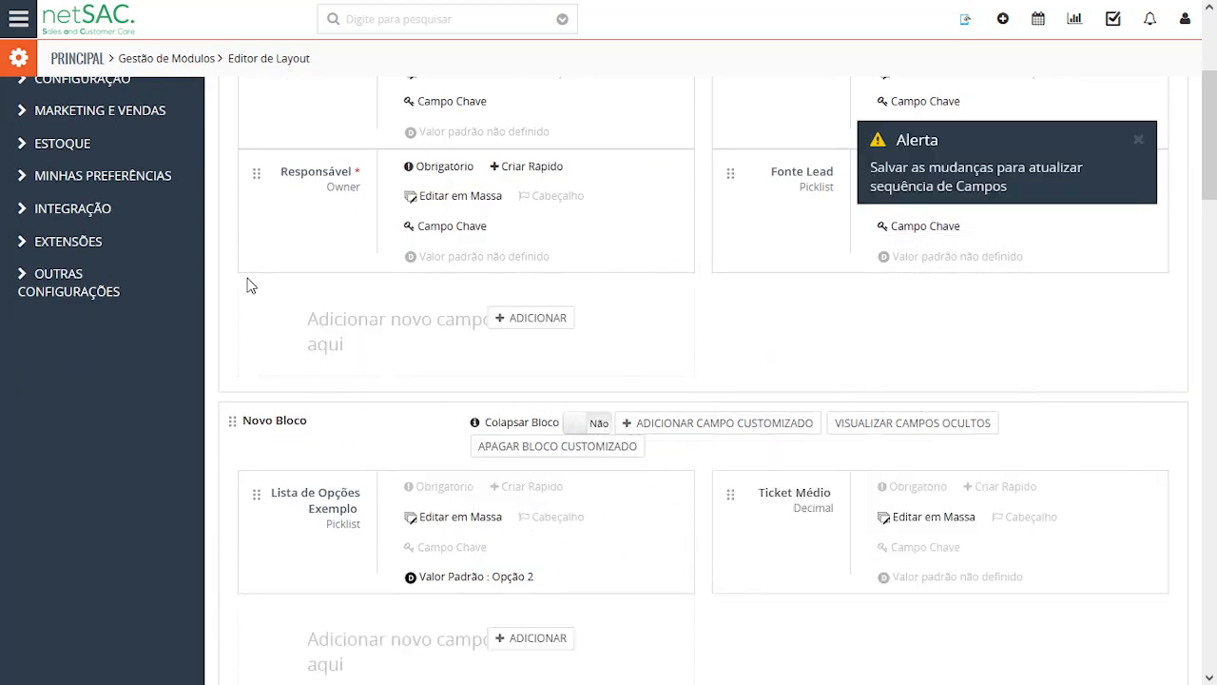
{"action": "scroll", "coordinate": [290, 323], "scroll_direction": "up", "scroll_amount": 3}
{"action": "scroll", "coordinate": [307, 306], "scroll_direction": "down", "scroll_amount": 4}
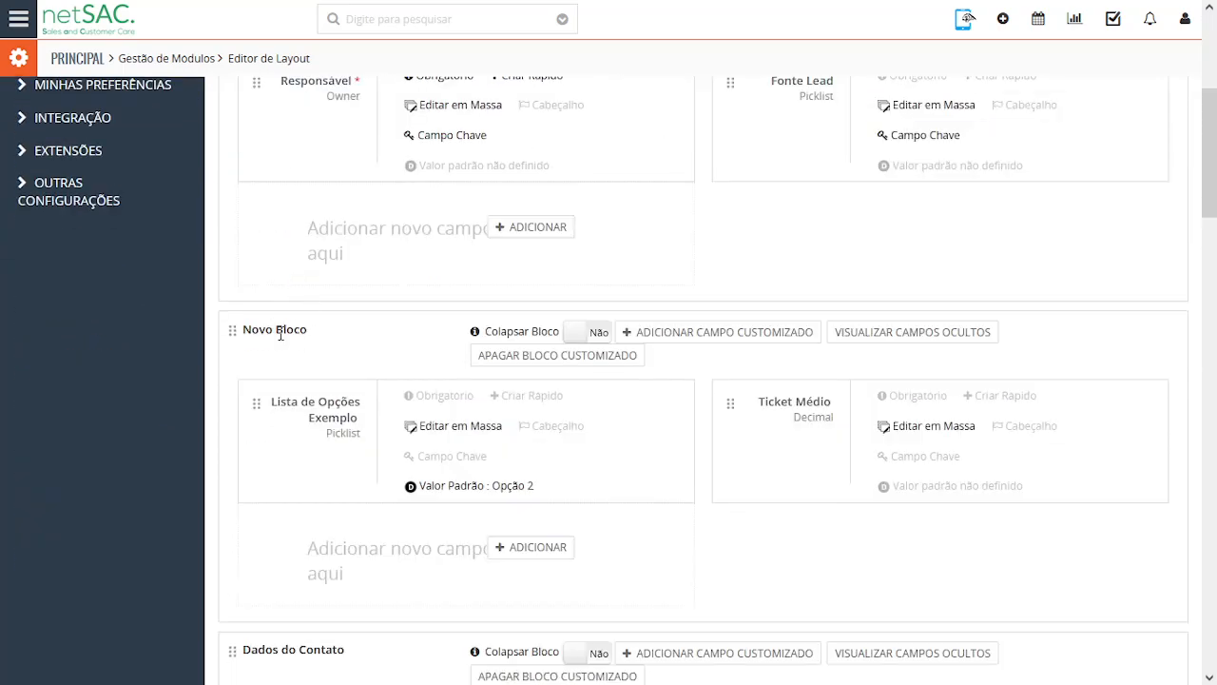
{"action": "scroll", "coordinate": [790, 419], "scroll_direction": "up", "scroll_amount": 4}
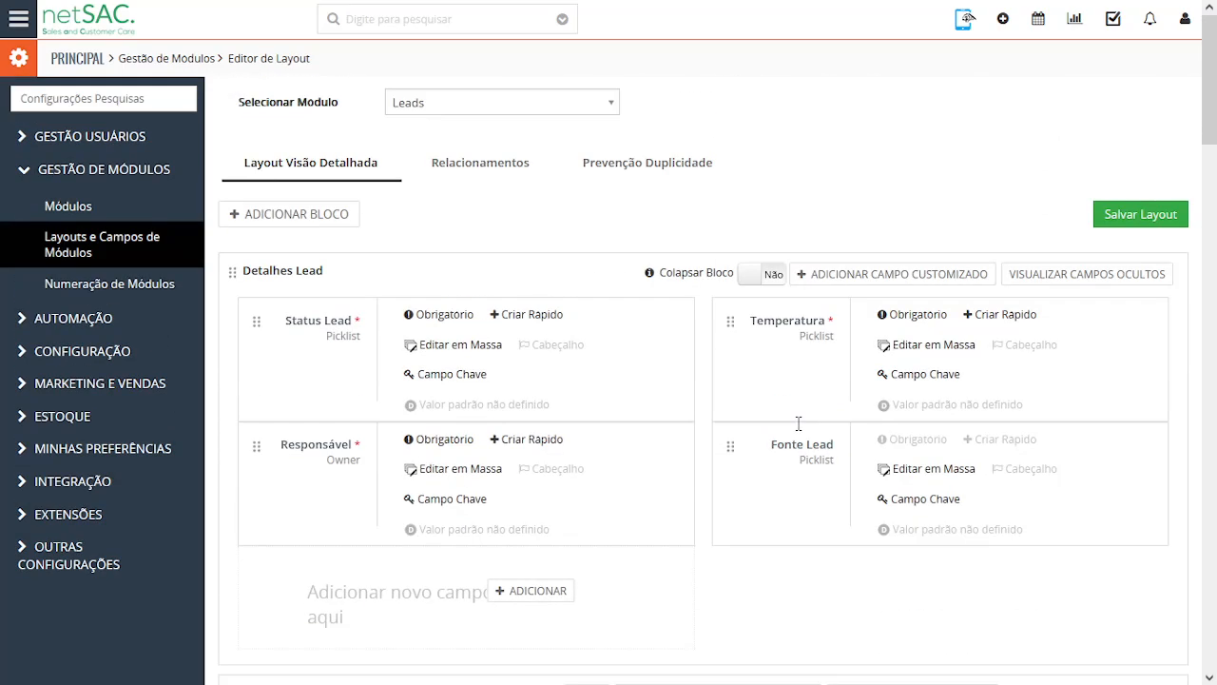
{"action": "left_click", "coordinate": [1106, 218]}
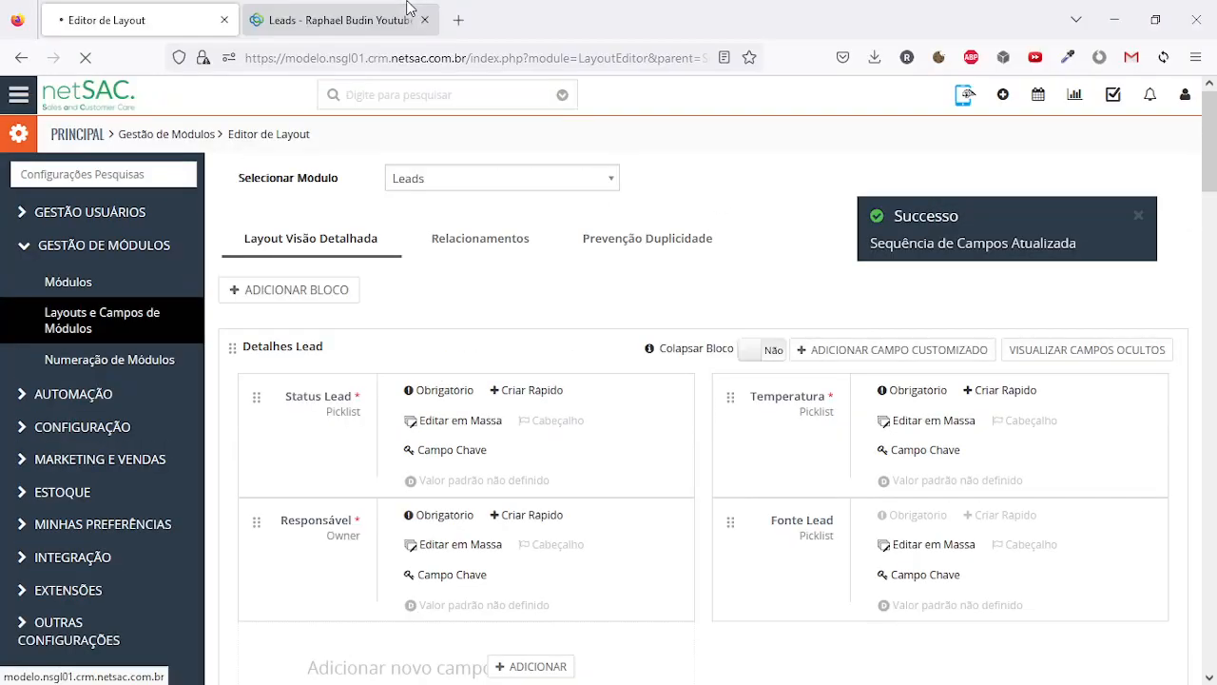
- Check in the lead's edit form which block contains Ticket Médio, comparing Novo Bloco with Detalhes Lead
{"action": "left_click", "coordinate": [407, 22]}
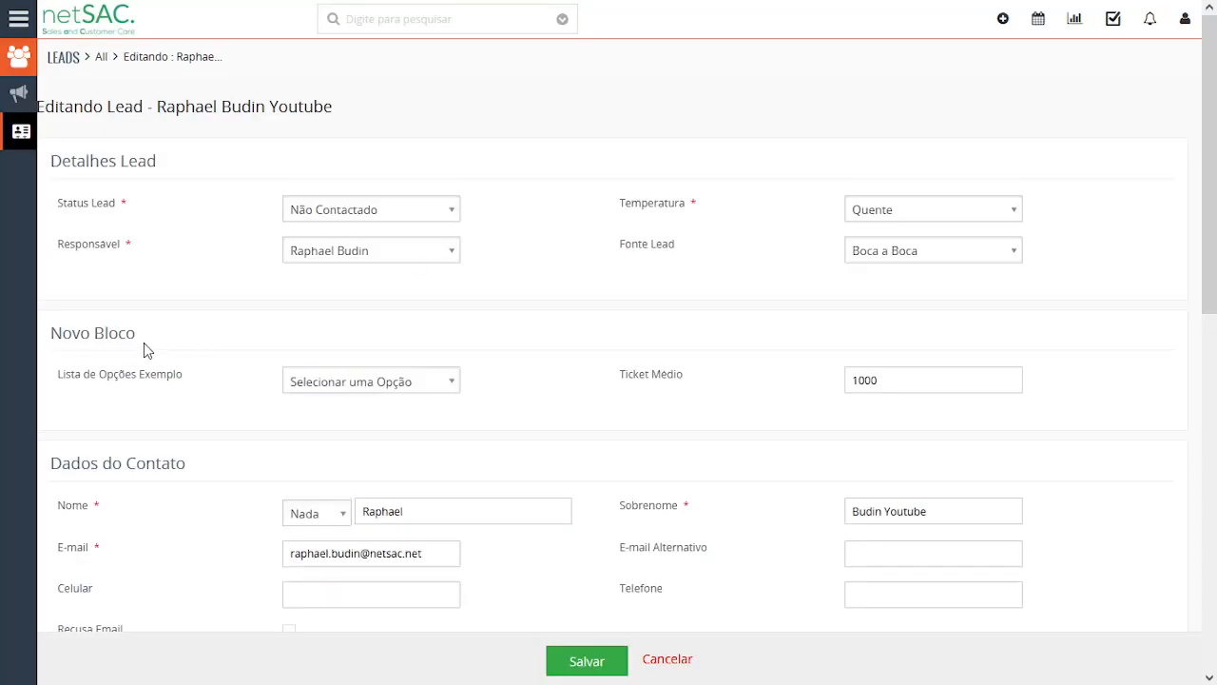
{"action": "left_click_drag", "start_coordinate": [621, 381], "coordinate": [706, 382]}
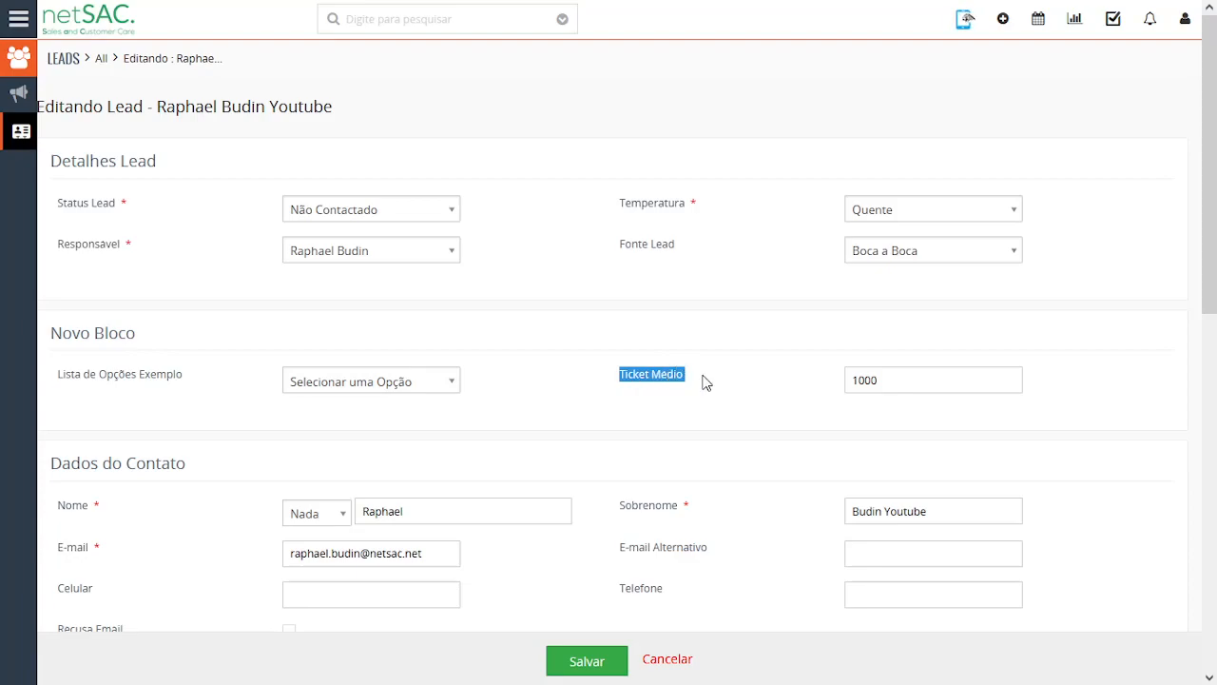
{"action": "left_click_drag", "start_coordinate": [886, 376], "coordinate": [709, 366]}
{"action": "left_click", "coordinate": [725, 320]}
{"action": "left_click_drag", "start_coordinate": [75, 341], "coordinate": [199, 346]}
{"action": "left_click", "coordinate": [221, 321]}
{"action": "left_click_drag", "start_coordinate": [59, 165], "coordinate": [217, 171]}
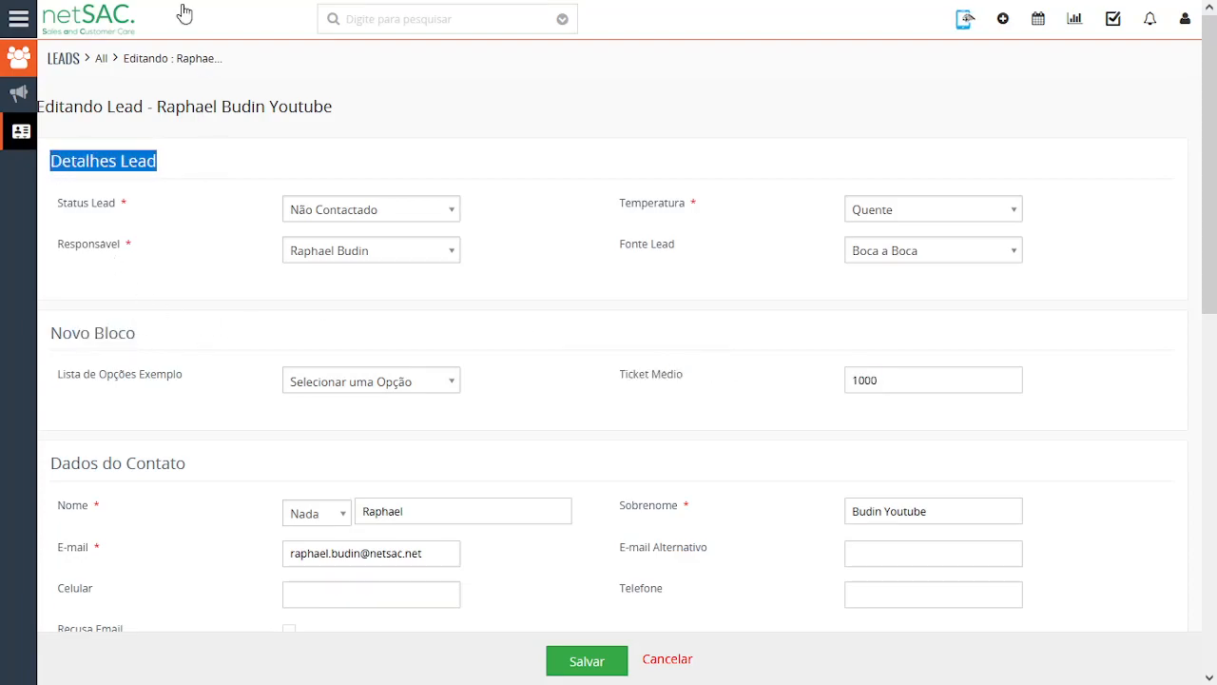
- Move the Dados do Contato block above Detalhes Lead in the Leads layout editor
{"action": "left_click", "coordinate": [155, 14]}
{"action": "scroll", "coordinate": [573, 485], "scroll_direction": "down", "scroll_amount": 2}
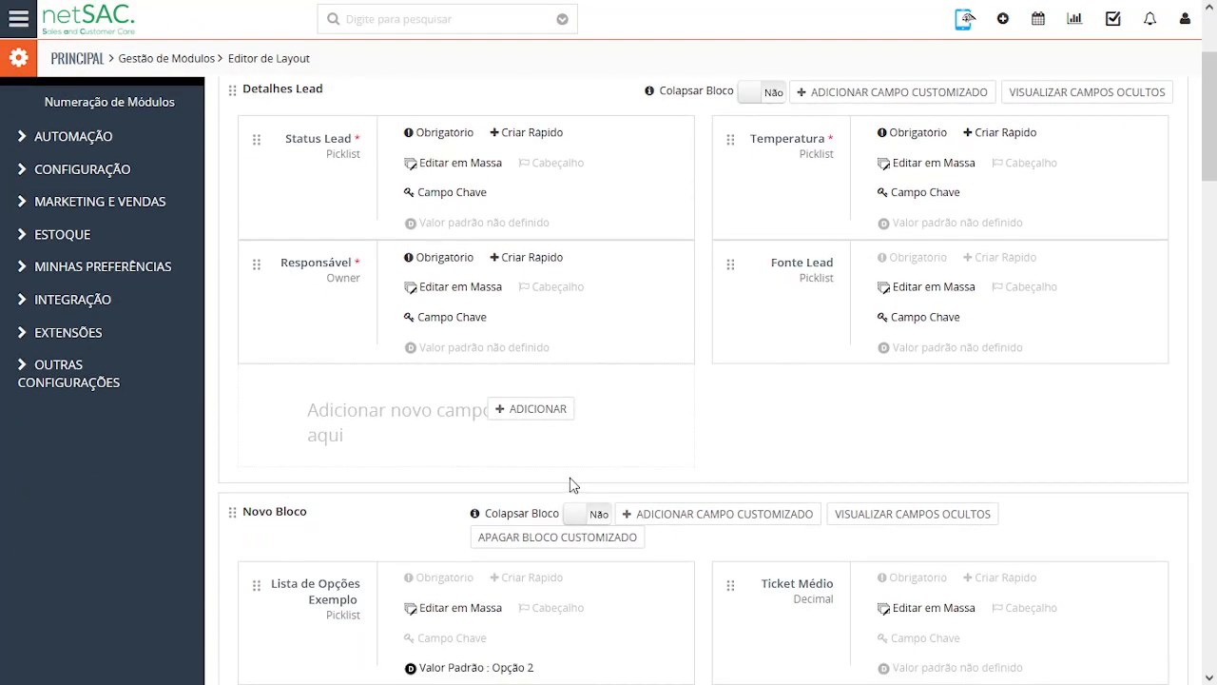
{"action": "scroll", "coordinate": [573, 485], "scroll_direction": "up", "scroll_amount": 1}
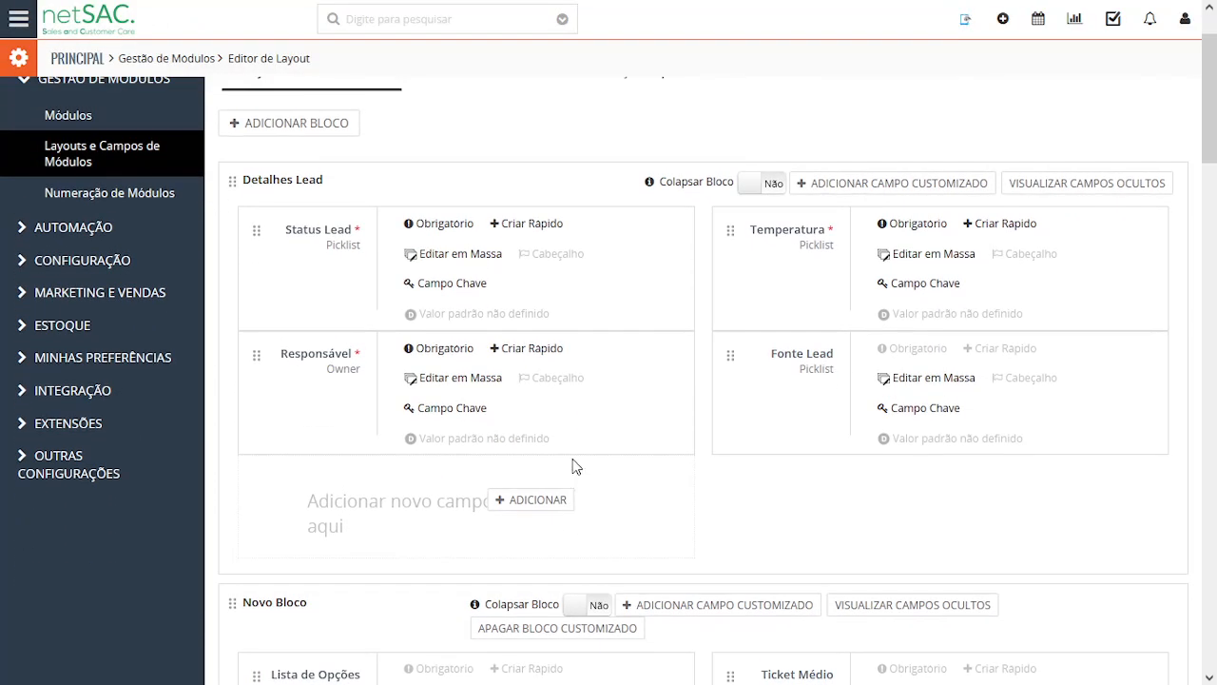
{"action": "scroll", "coordinate": [562, 448], "scroll_direction": "down", "scroll_amount": 1}
{"action": "scroll", "coordinate": [597, 428], "scroll_direction": "down", "scroll_amount": 4}
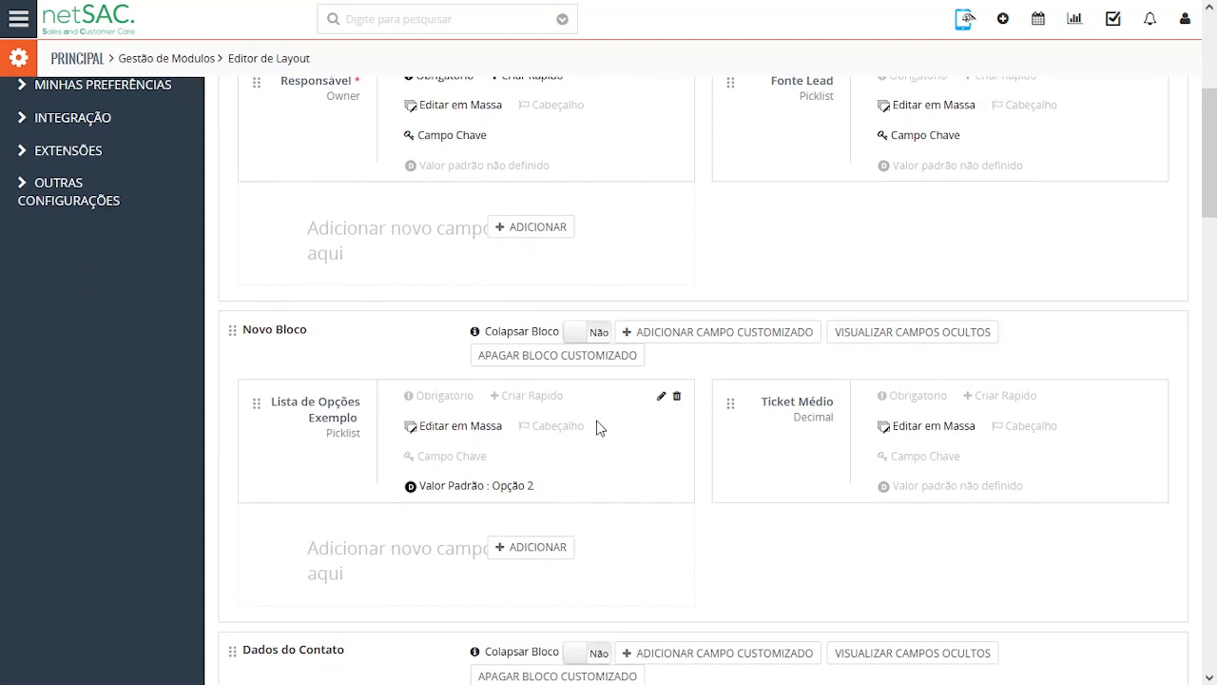
{"action": "left_click_drag", "start_coordinate": [230, 470], "coordinate": [243, 200]}
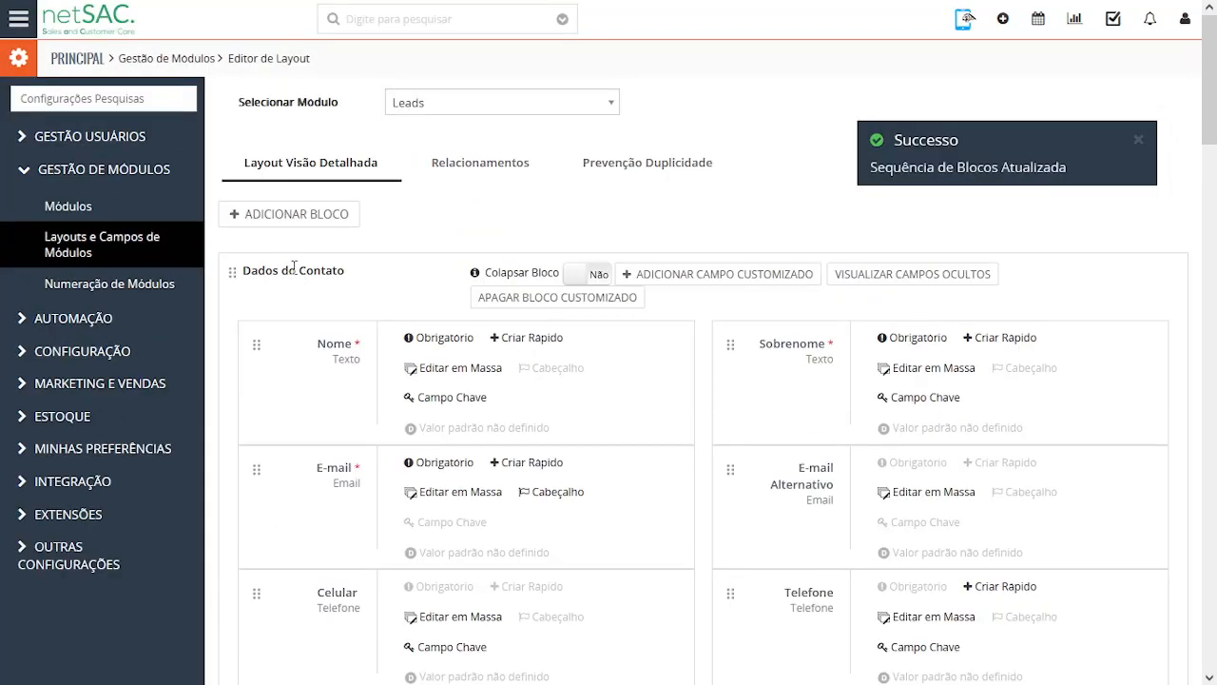
- Review the order of the blocks and their fields in the Leads layout editor
{"action": "scroll", "coordinate": [292, 266], "scroll_direction": "down", "scroll_amount": 6}
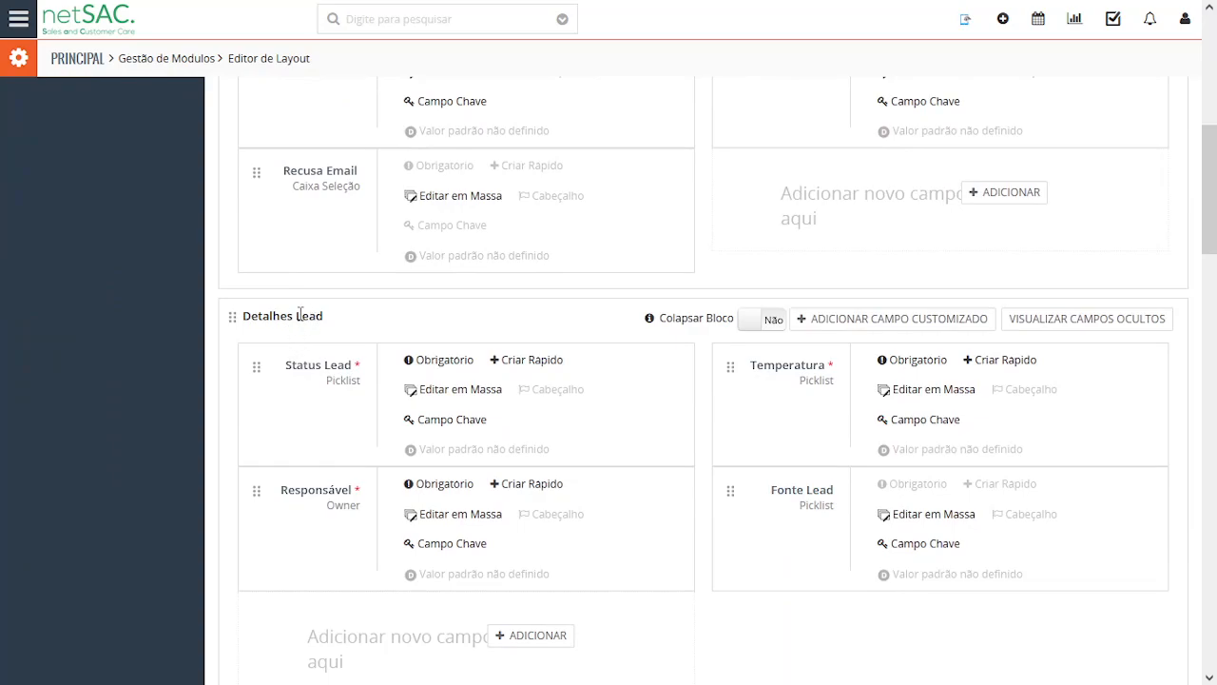
{"action": "scroll", "coordinate": [303, 318], "scroll_direction": "down", "scroll_amount": 2}
{"action": "scroll", "coordinate": [285, 380], "scroll_direction": "up", "scroll_amount": 4}
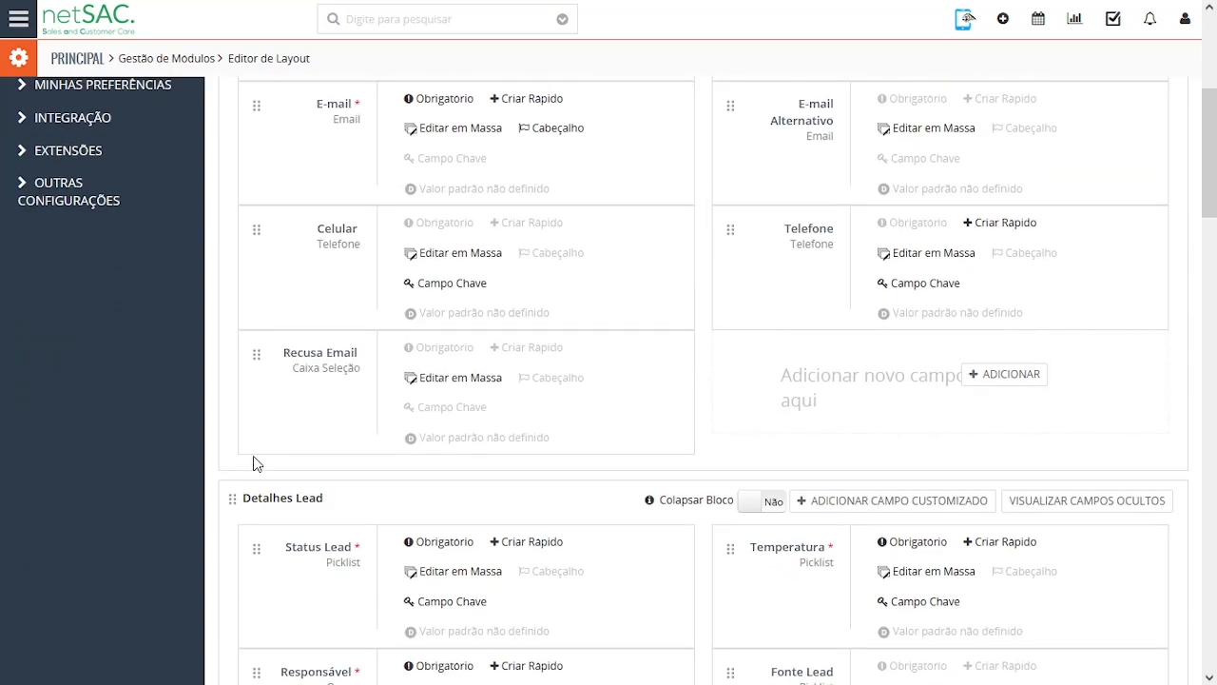
{"action": "scroll", "coordinate": [267, 463], "scroll_direction": "up", "scroll_amount": 4}
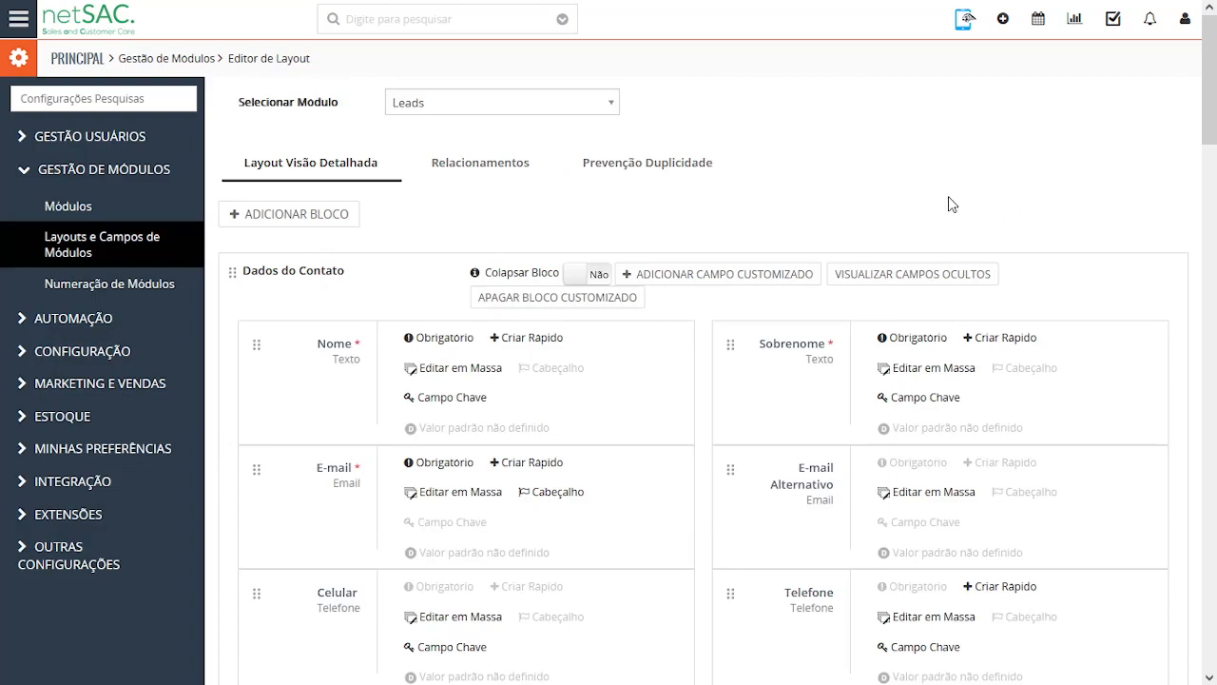
{"action": "scroll", "coordinate": [367, 212], "scroll_direction": "down", "scroll_amount": 2}
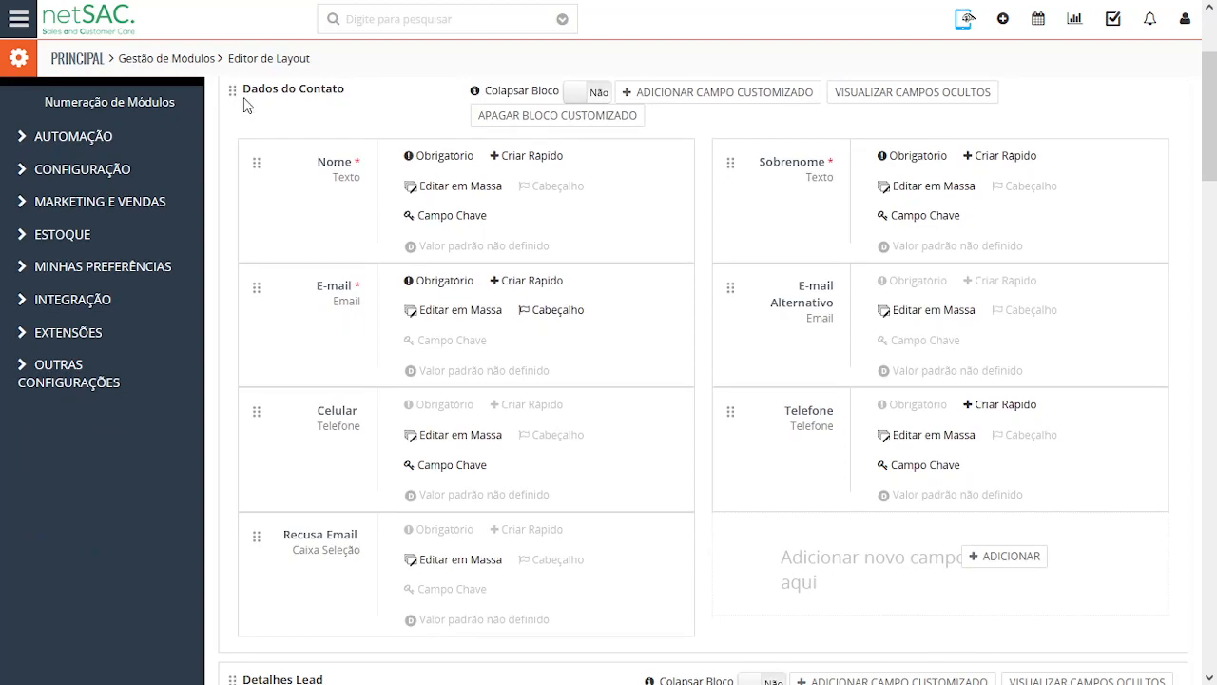
{"action": "scroll", "coordinate": [337, 255], "scroll_direction": "down", "scroll_amount": 3}
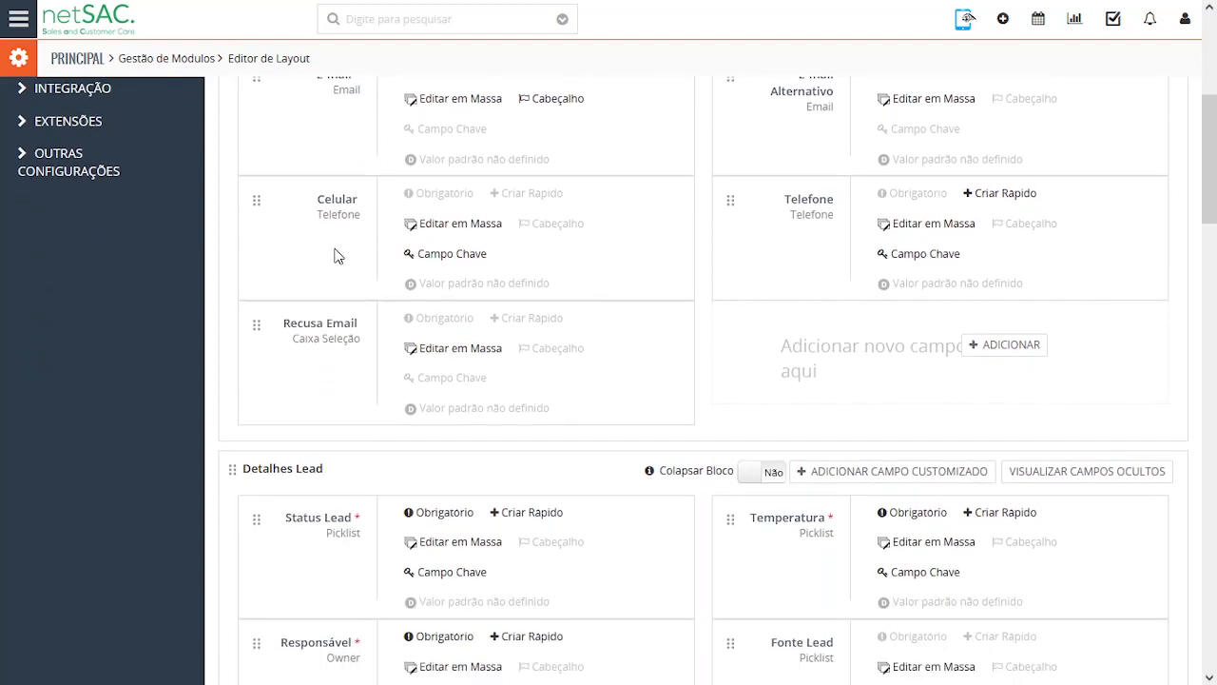
{"action": "scroll", "coordinate": [361, 264], "scroll_direction": "up", "scroll_amount": 5}
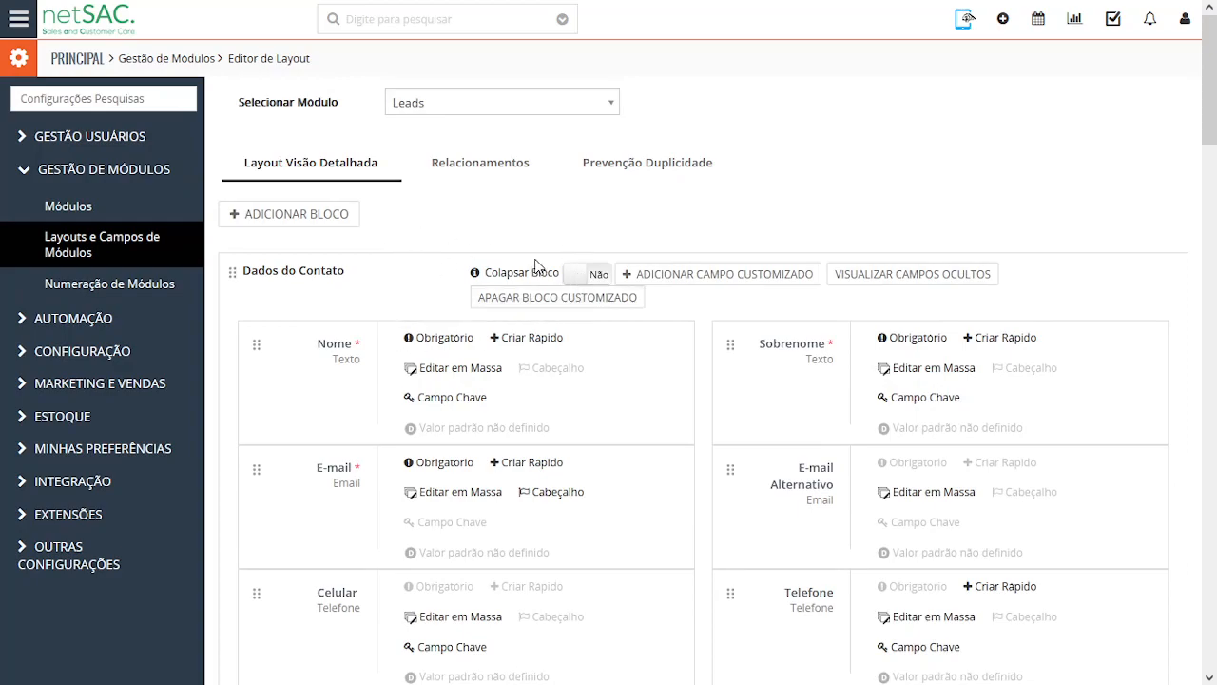
- Open the lead's full details view and collapse the Dados do Contato block
{"action": "left_click", "coordinate": [326, 22]}
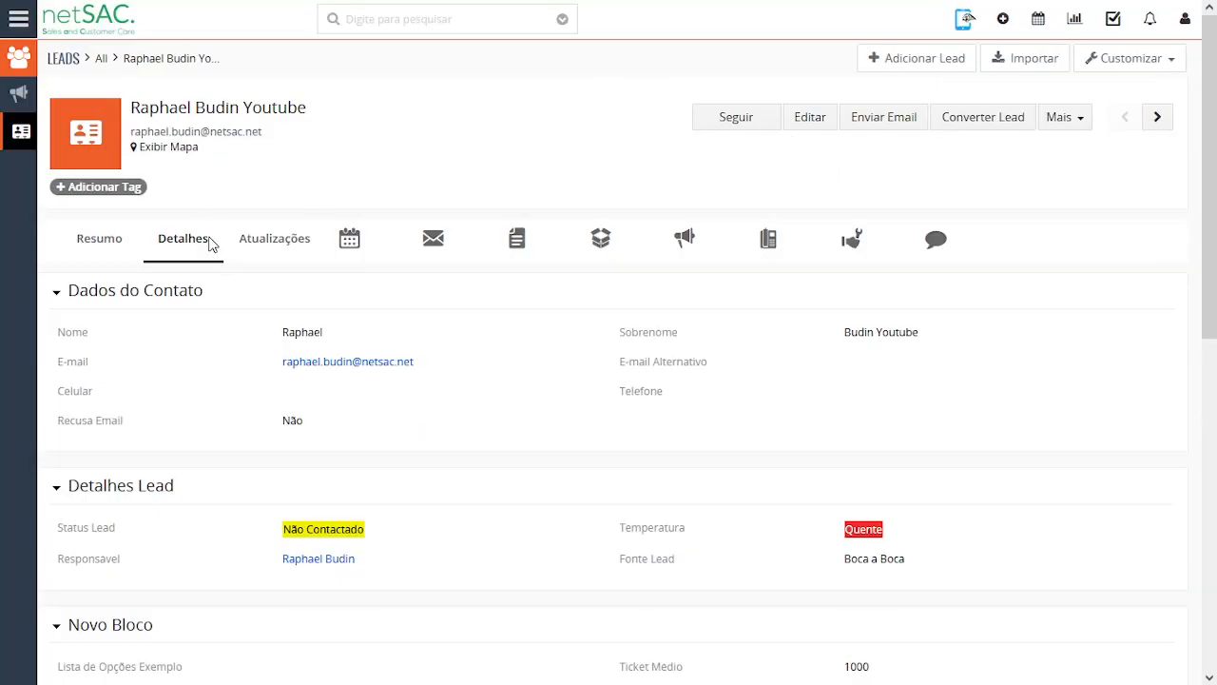
{"action": "left_click", "coordinate": [56, 298]}
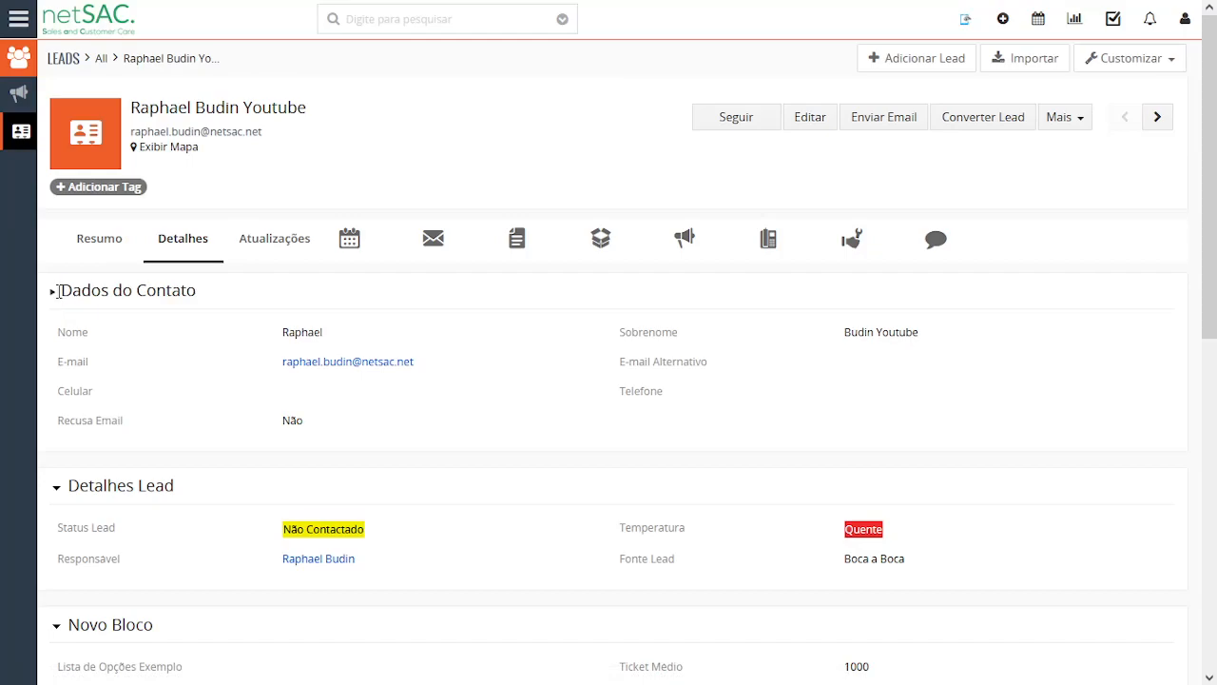
- Collapse the Detalhes Lead and Novo Bloco blocks in the lead's details and expand Dados do Contato again
{"action": "left_click", "coordinate": [59, 372]}
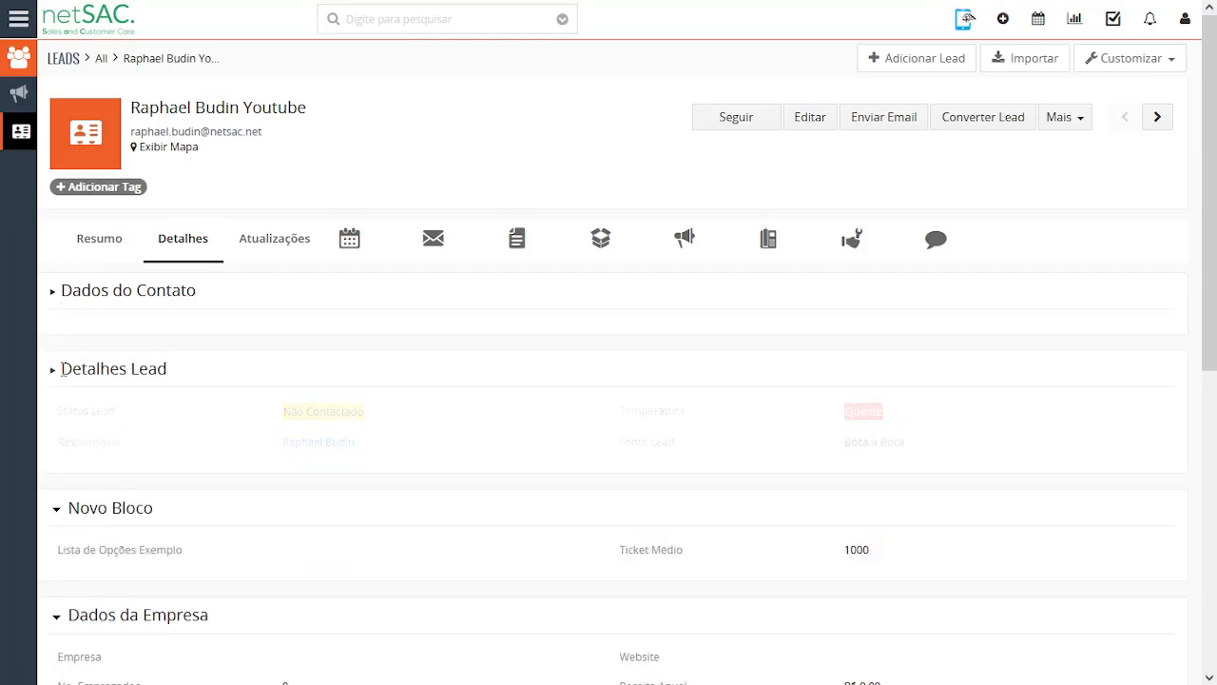
{"action": "left_click", "coordinate": [53, 453]}
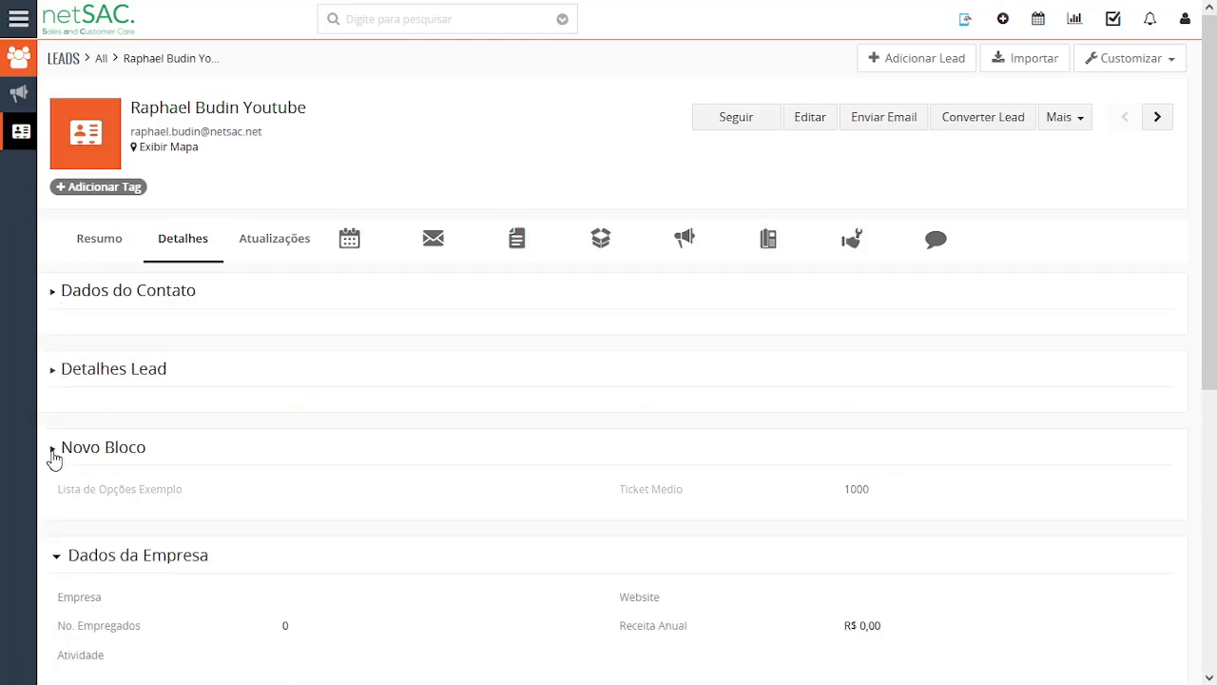
{"action": "left_click", "coordinate": [54, 298]}
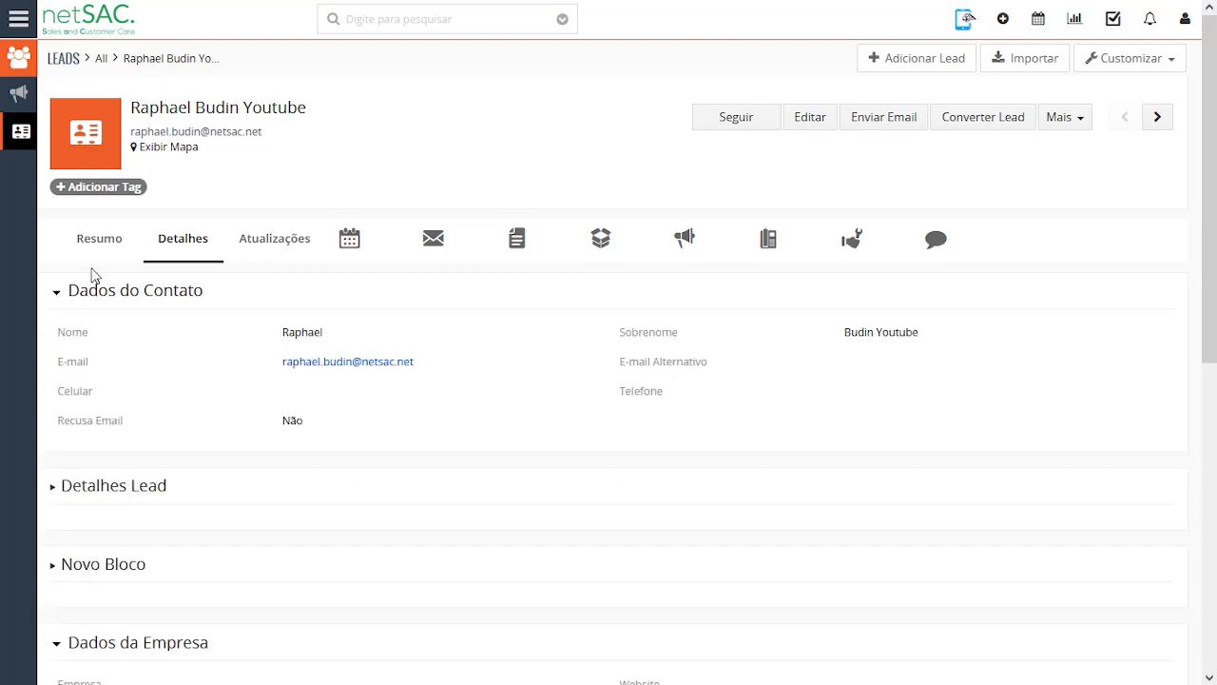
- Set Colapsar Bloco to Sim for the Dados do Contato block in the Leads layout editor
{"action": "left_click", "coordinate": [195, 0]}
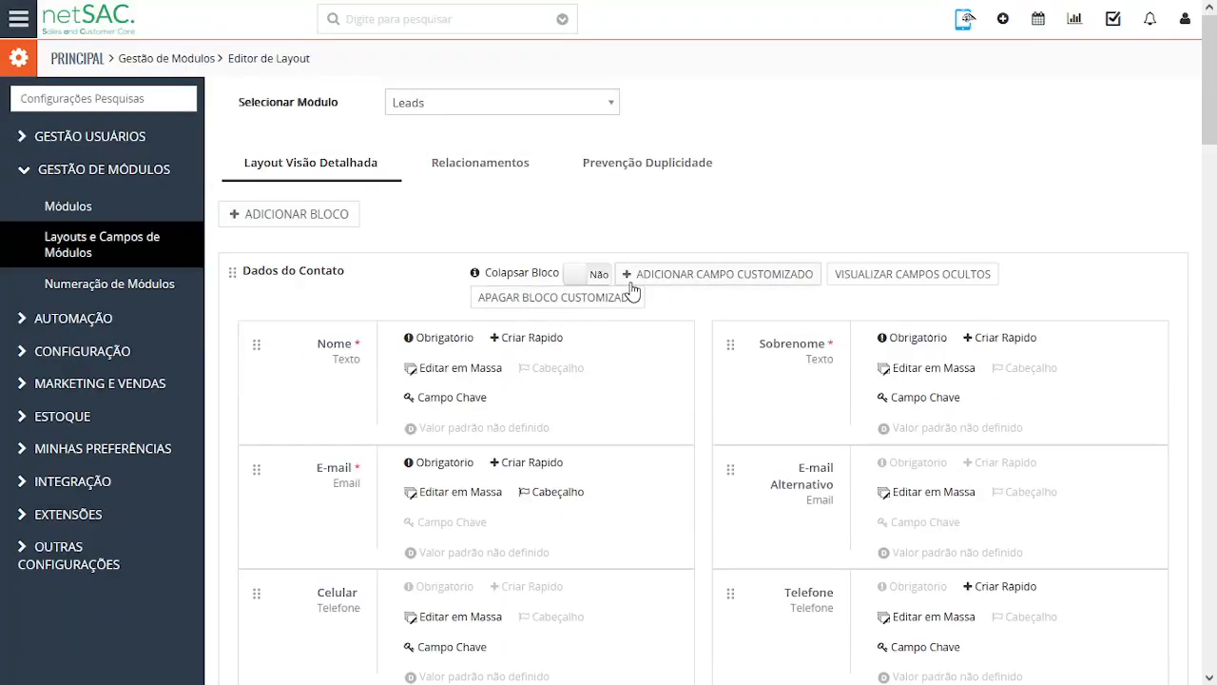
{"action": "left_click", "coordinate": [580, 281]}
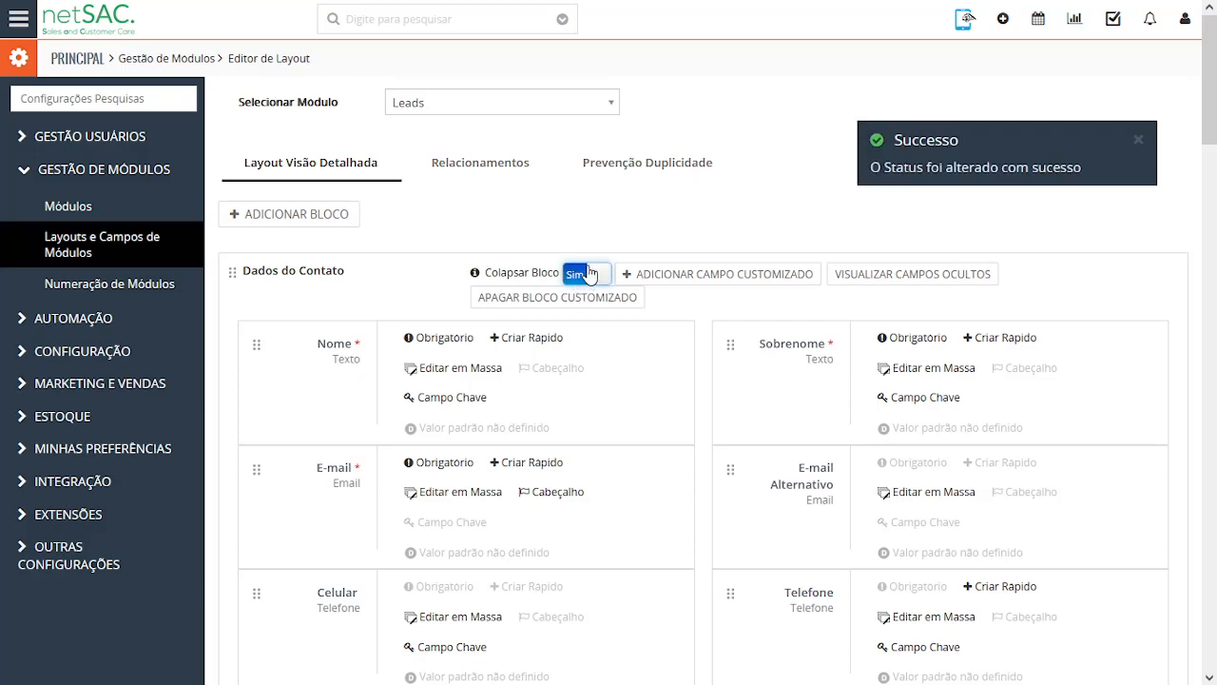
{"action": "scroll", "coordinate": [587, 276], "scroll_direction": "down", "scroll_amount": 6}
{"action": "left_click", "coordinate": [749, 320]}
{"action": "scroll", "coordinate": [433, 331], "scroll_direction": "up", "scroll_amount": 6}
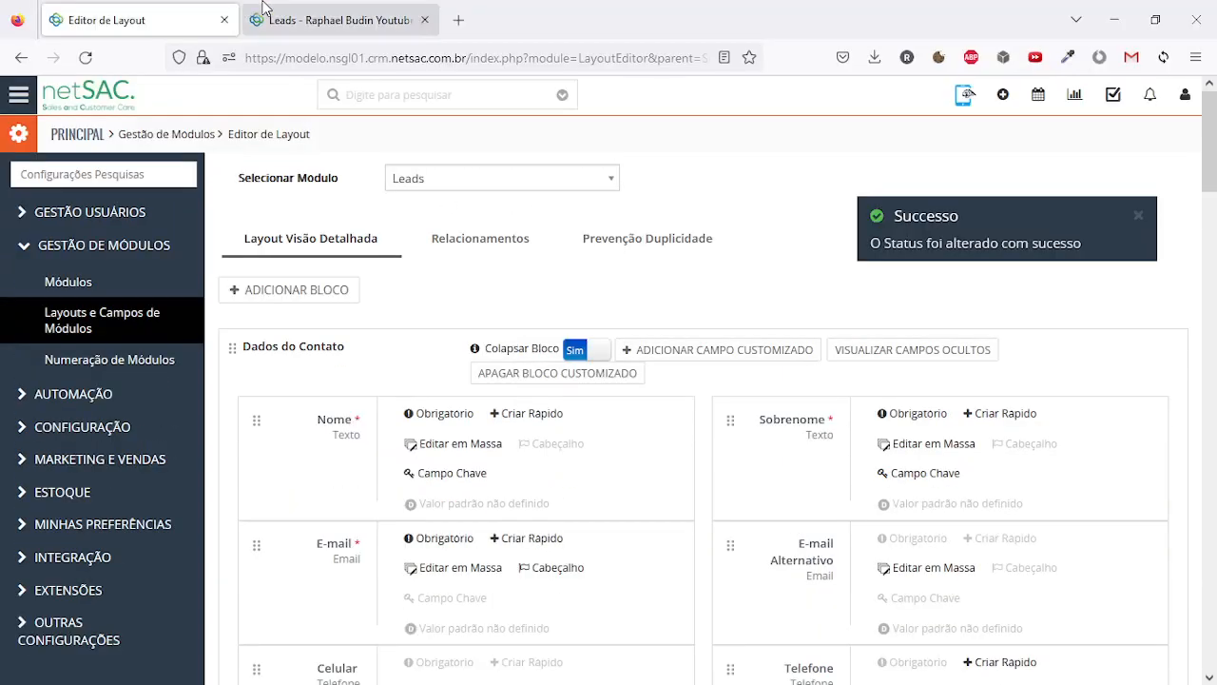
- Check how the Dados do Contato, Detalhes Lead and Novo Bloco blocks display in the lead's details and reload the page
{"action": "left_click", "coordinate": [269, 13]}
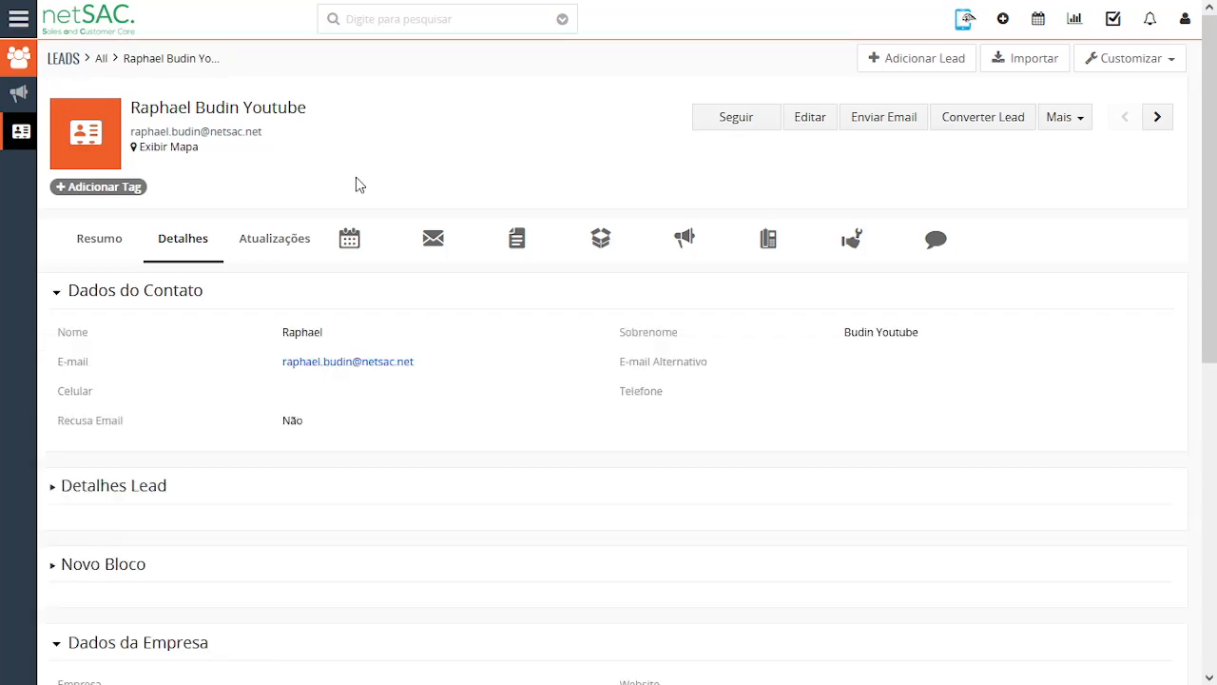
{"action": "scroll", "coordinate": [190, 233], "scroll_direction": "down", "scroll_amount": 1}
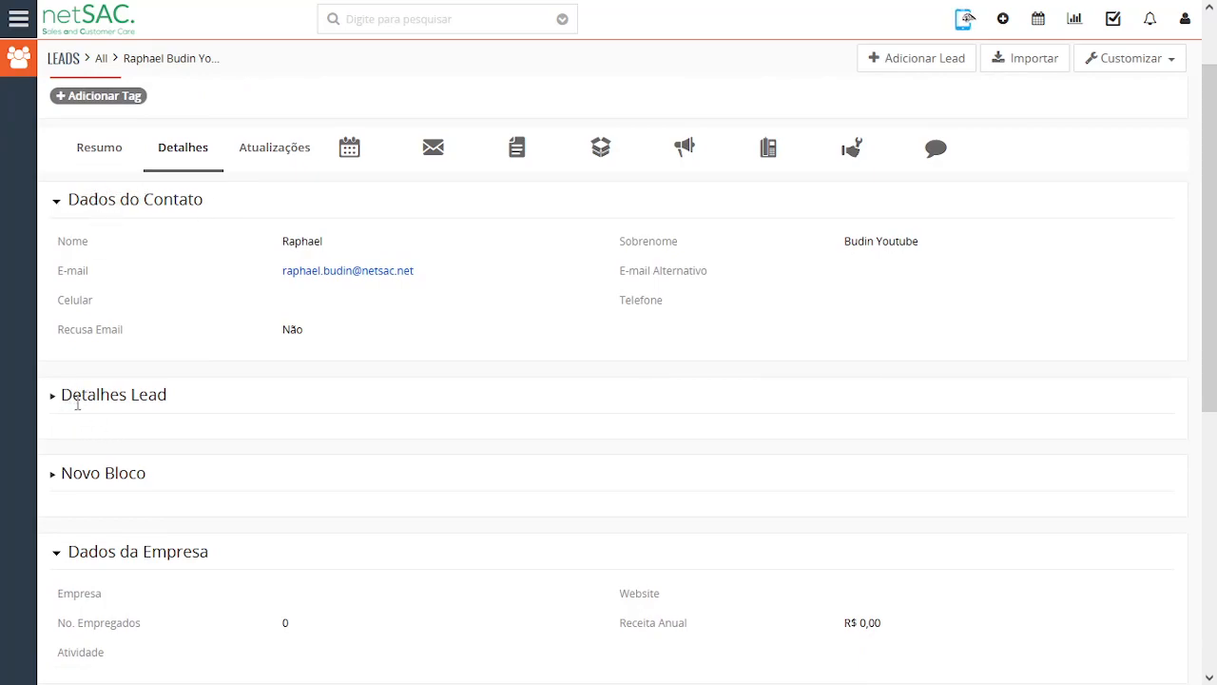
{"action": "left_click_drag", "start_coordinate": [63, 393], "coordinate": [186, 399]}
{"action": "left_click_drag", "start_coordinate": [72, 473], "coordinate": [157, 483]}
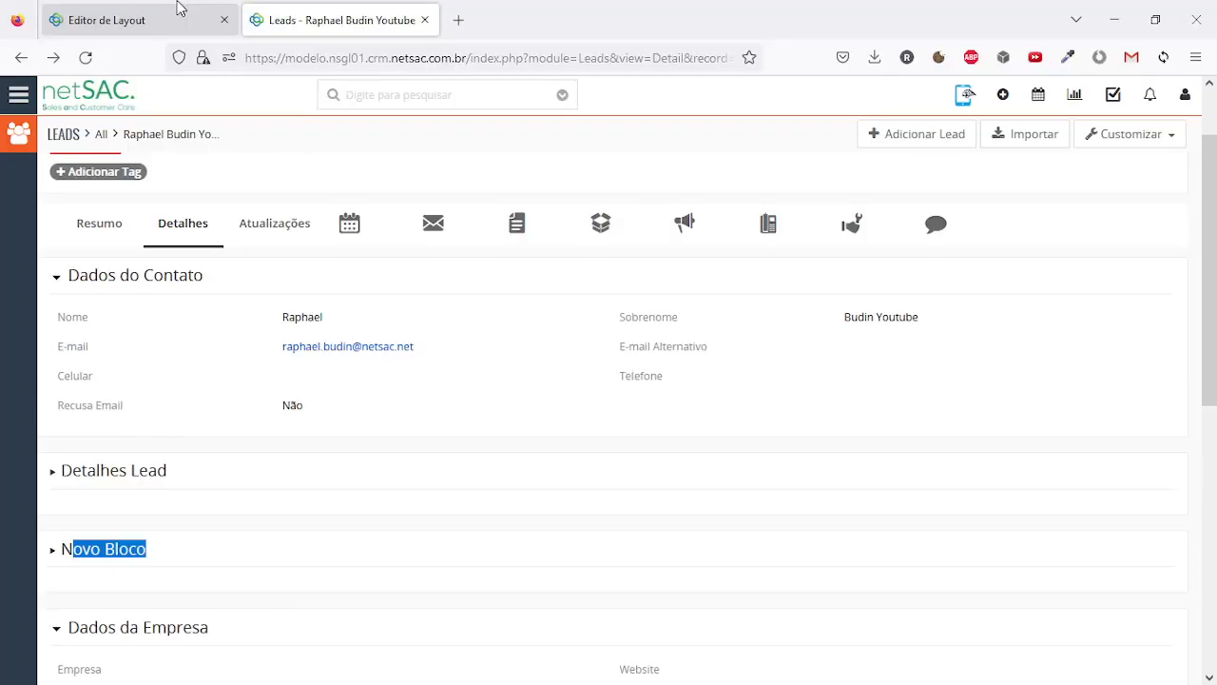
{"action": "left_click", "coordinate": [179, 12]}
{"action": "left_click", "coordinate": [336, 11]}
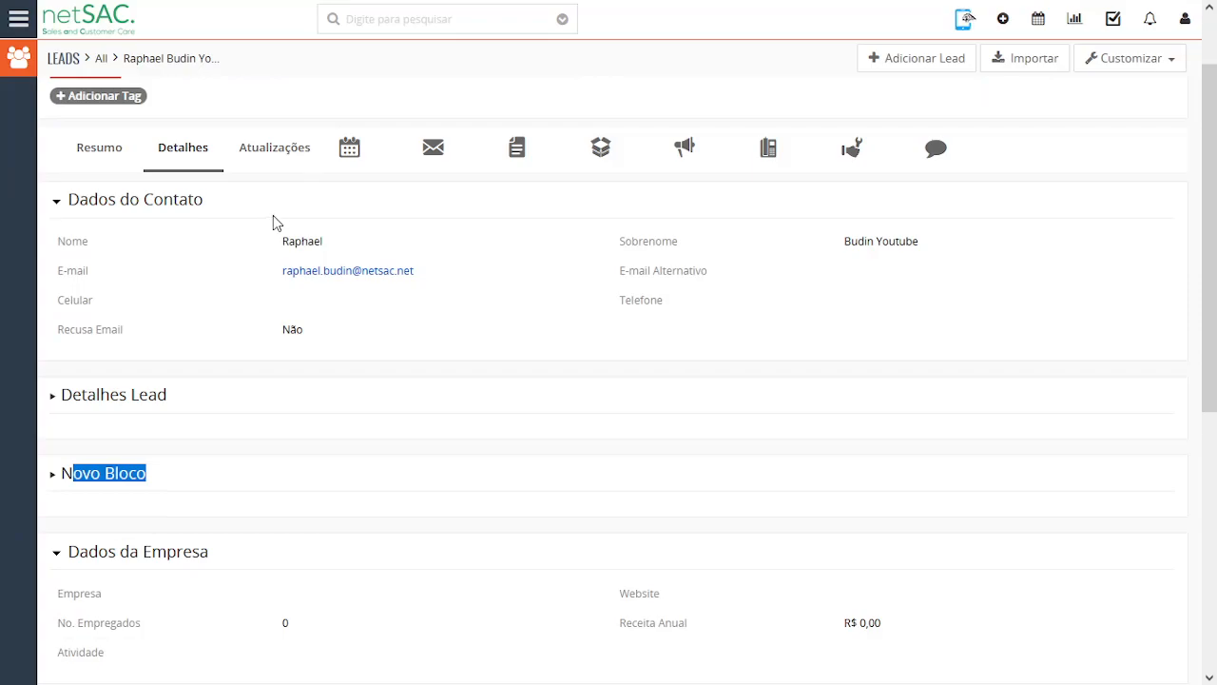
{"action": "key", "text": "F5"}
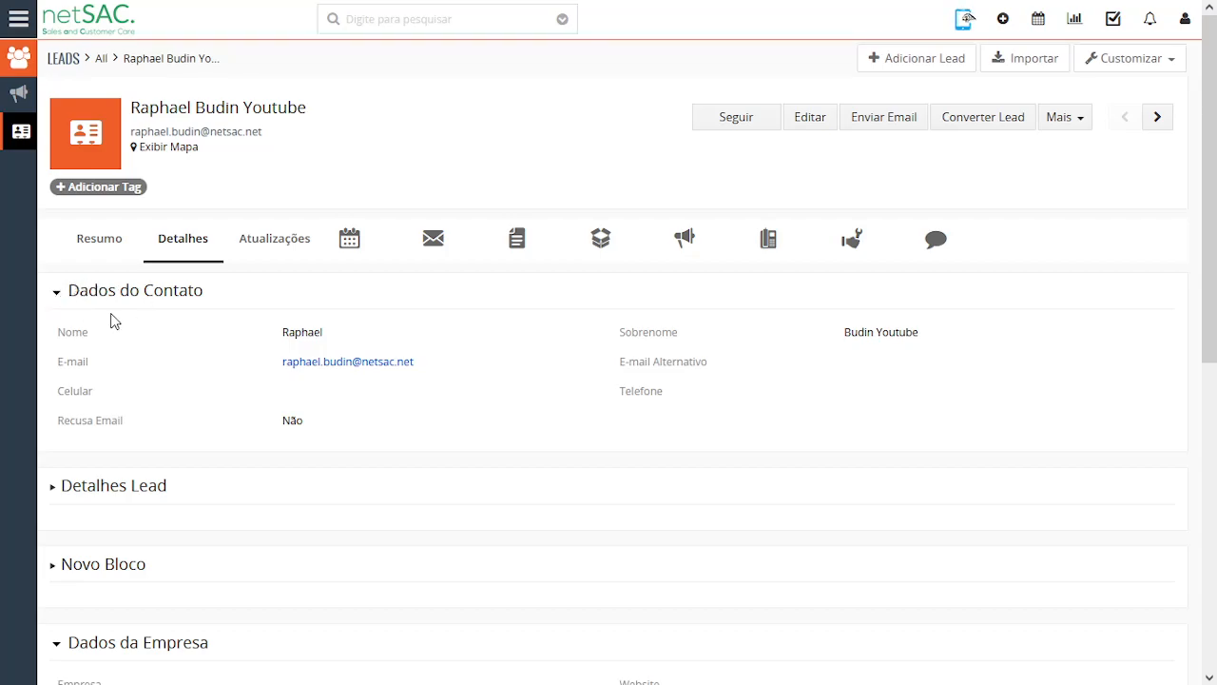
- Collapse the Dados do Contato block in the lead's details and return to the Leads layout editor
{"action": "left_click", "coordinate": [65, 300]}
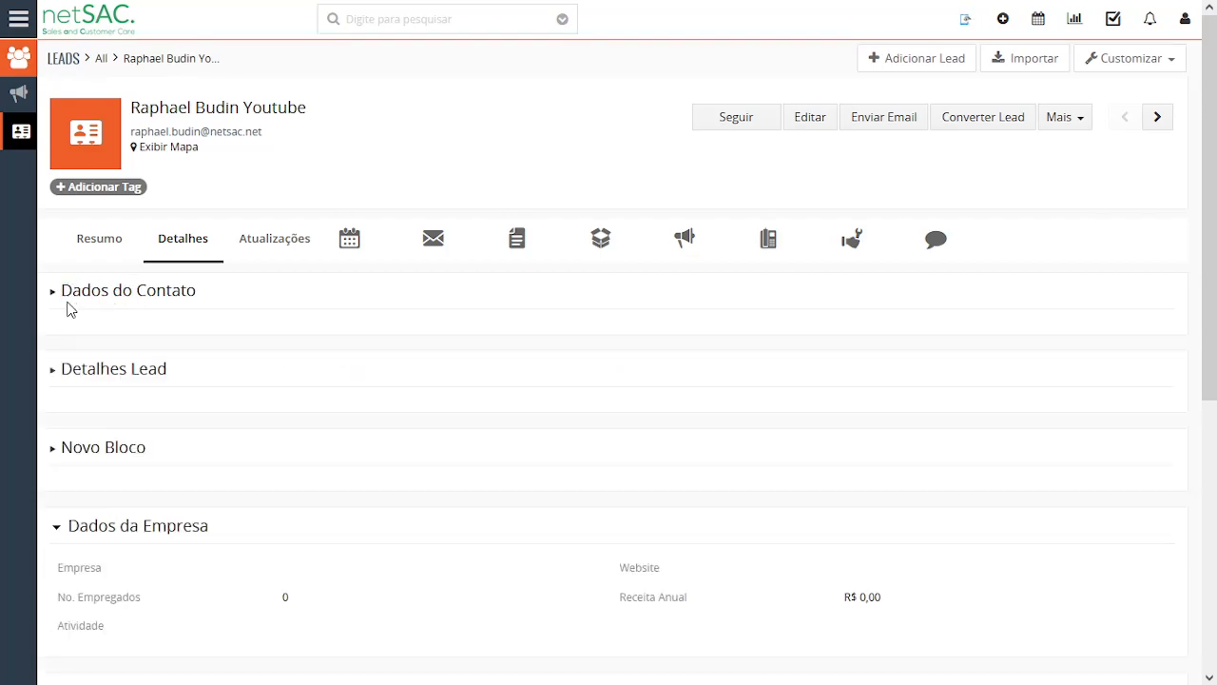
{"action": "mouse_move", "coordinate": [230, 3]}
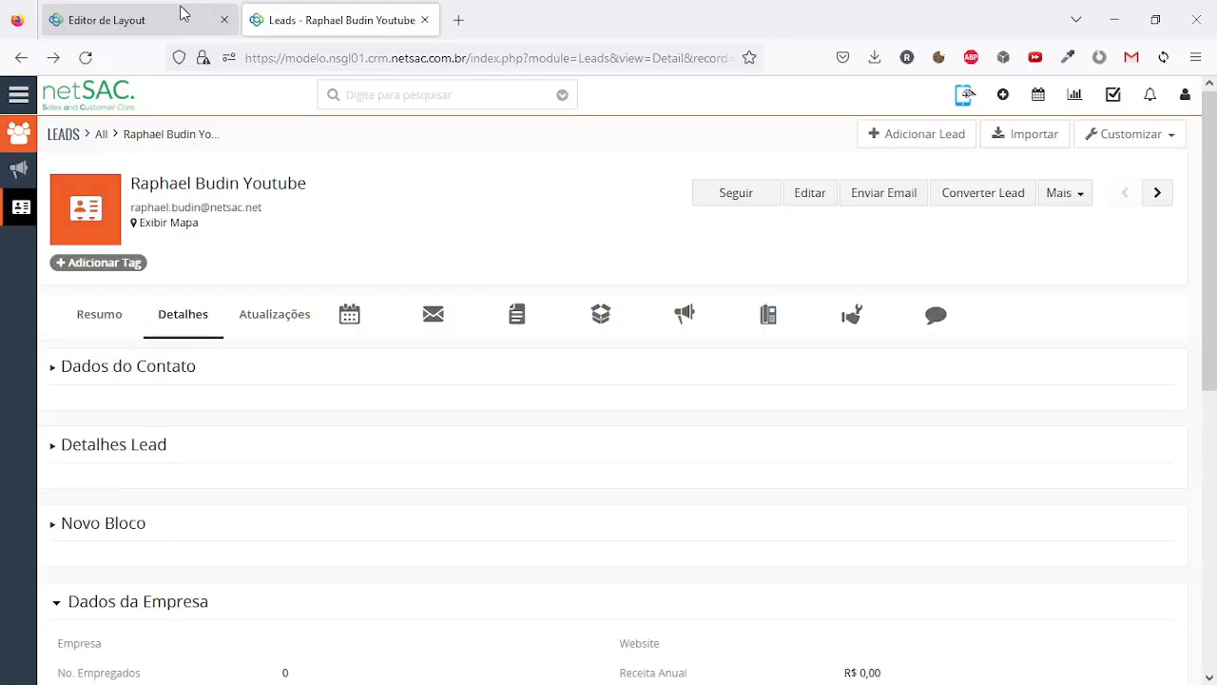
{"action": "left_click", "coordinate": [183, 14]}
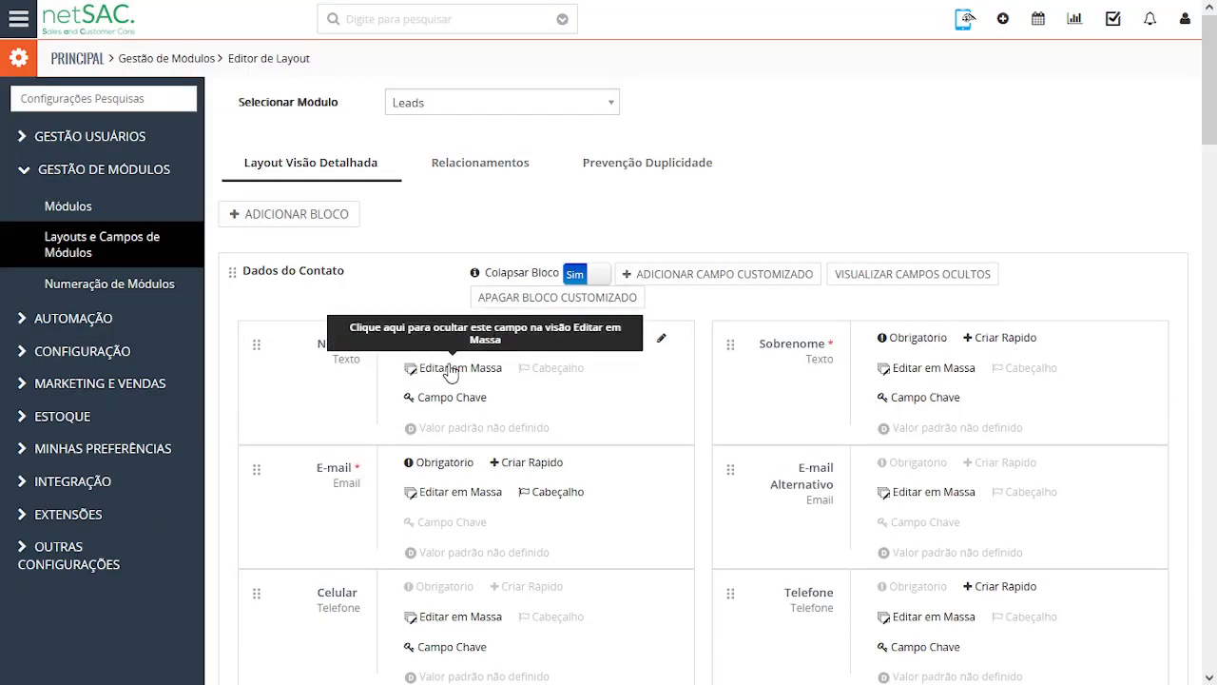